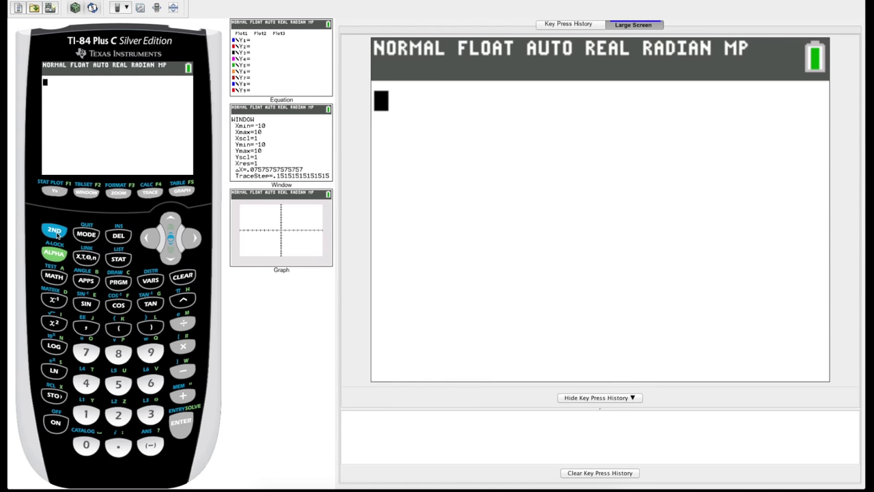
# - Turn off all stat plots with the PlotsOff command and clear the home screen
pyautogui.click(54, 232)
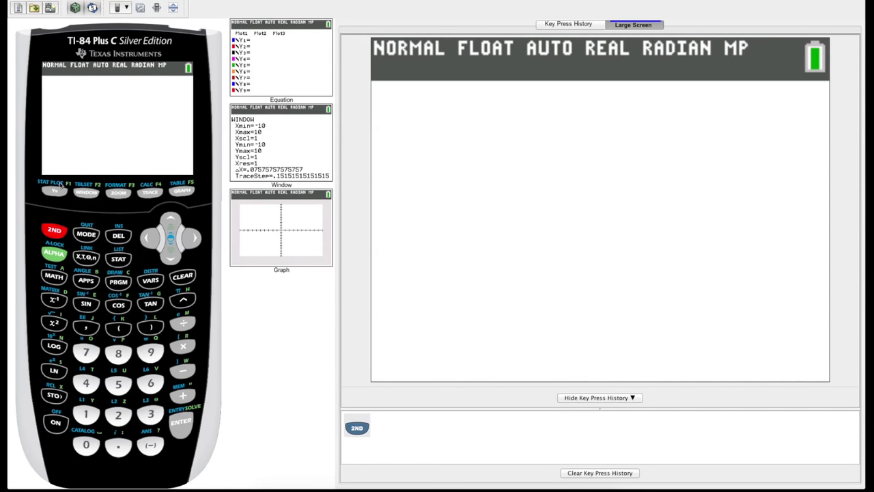
pyautogui.click(54, 192)
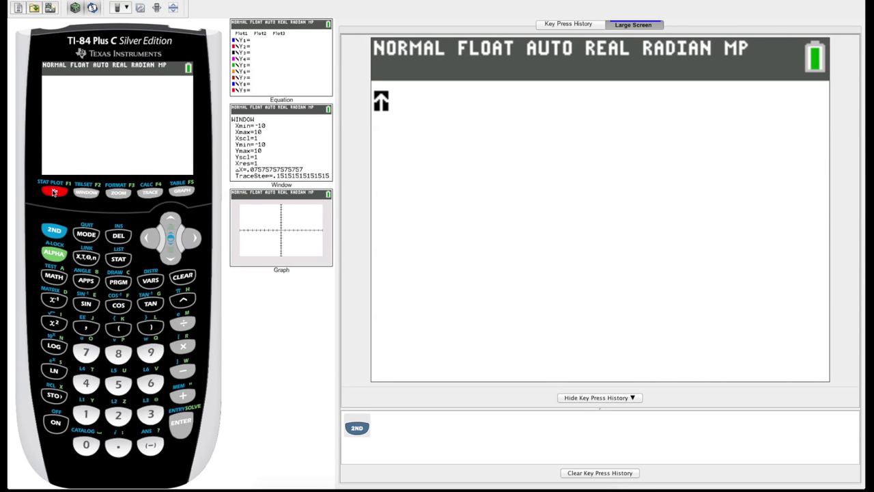
pyautogui.click(169, 254)
pyautogui.click(170, 254)
pyautogui.click(172, 255)
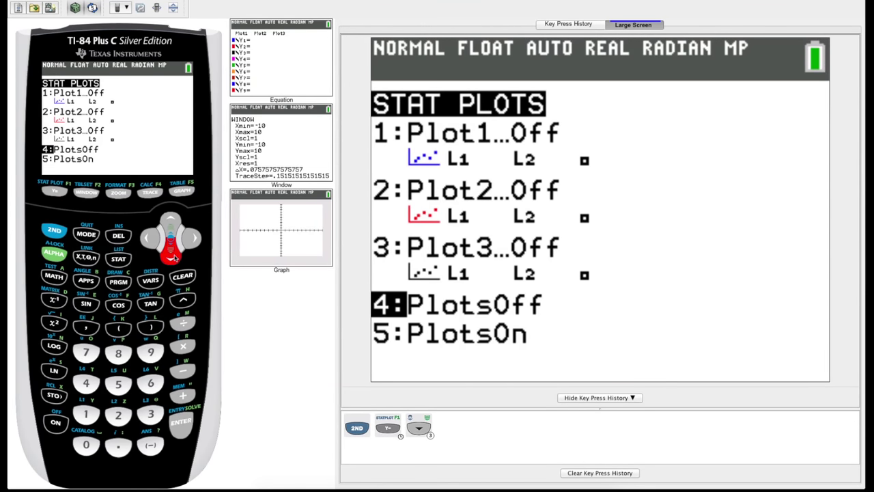
pyautogui.click(182, 424)
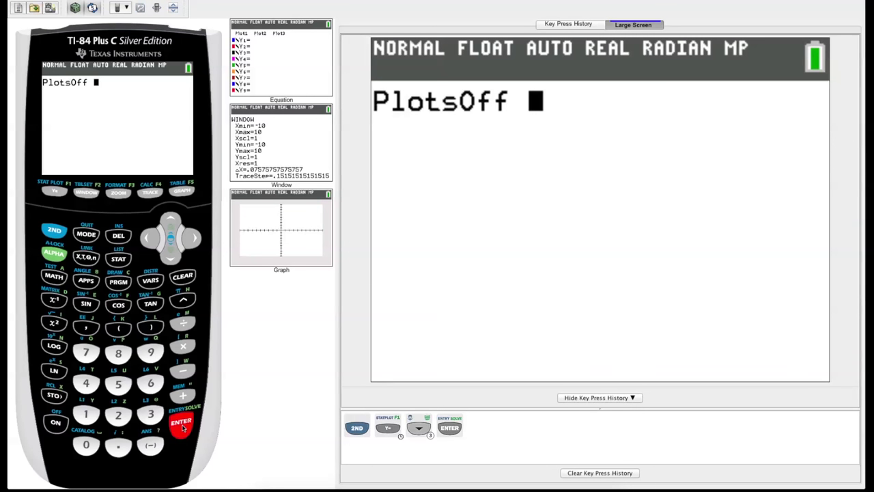
pyautogui.click(181, 425)
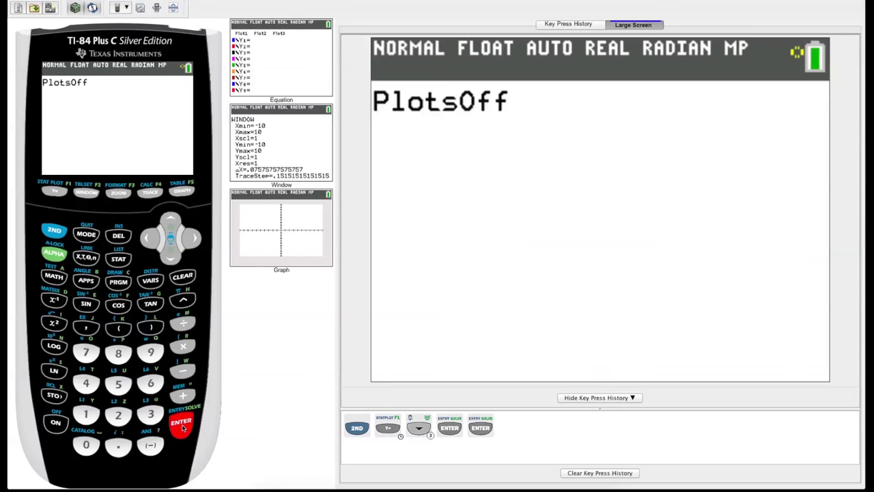
pyautogui.click(184, 277)
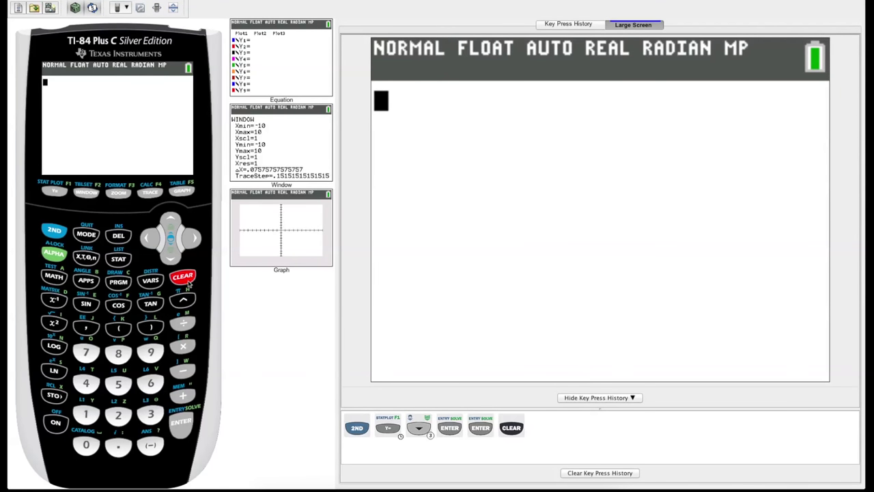
# - Enter the function X²-6X+5 as Y1 in the equation editor
pyautogui.click(55, 192)
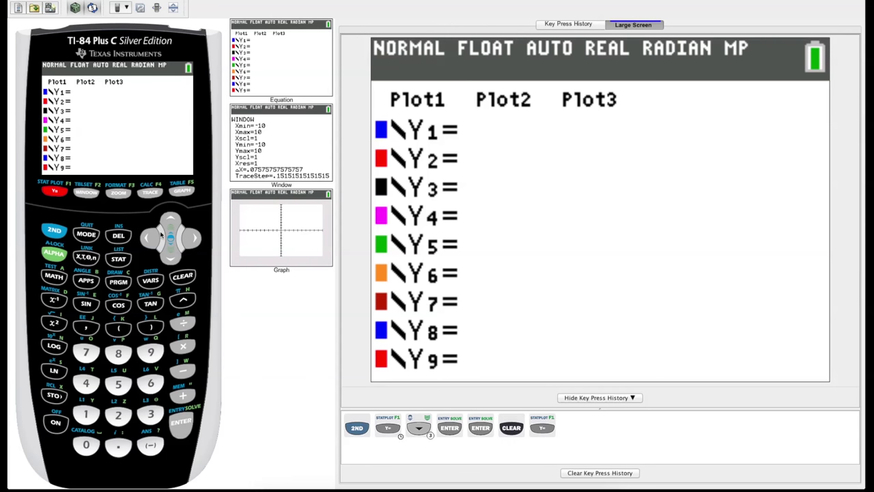
pyautogui.click(85, 257)
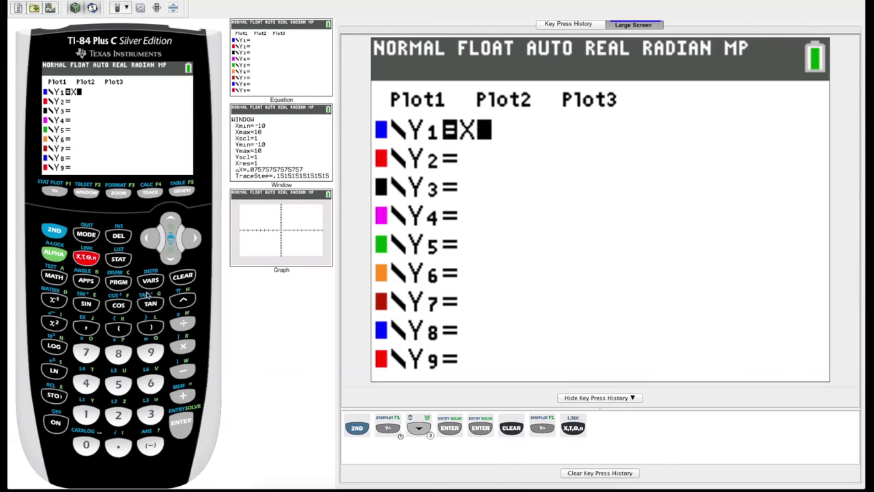
pyautogui.click(183, 301)
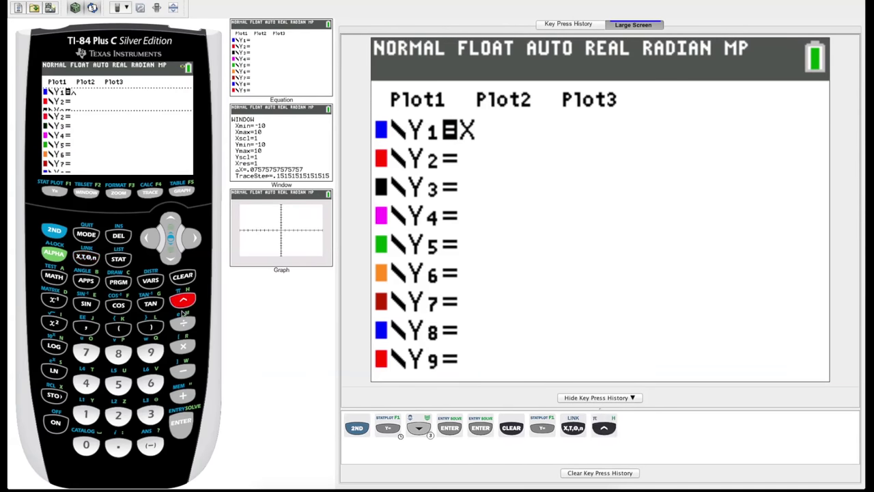
pyautogui.click(118, 414)
pyautogui.click(194, 239)
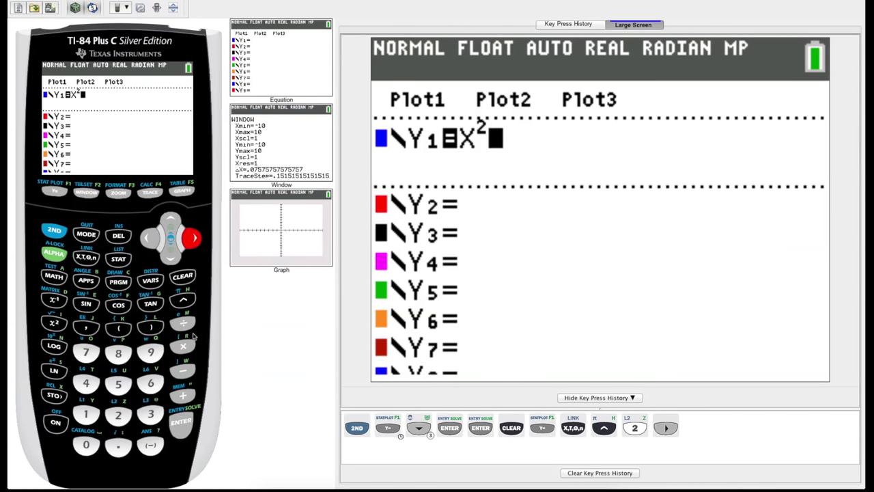
pyautogui.click(183, 370)
pyautogui.click(150, 383)
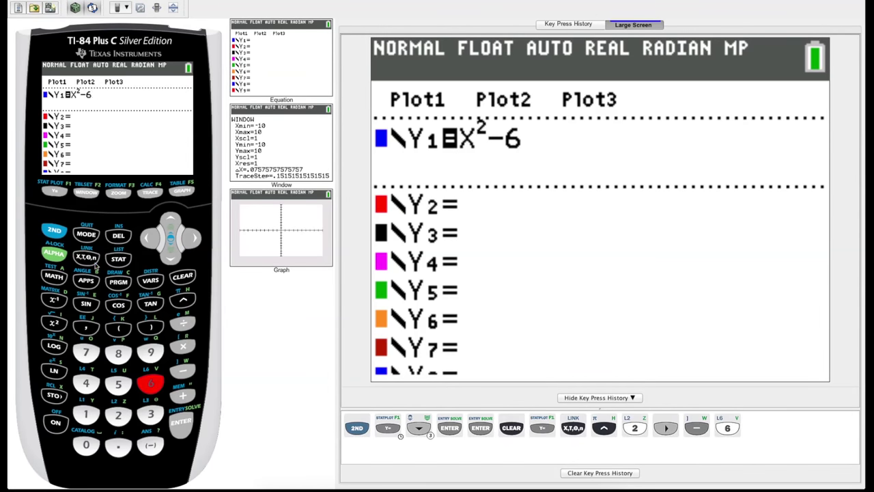
pyautogui.click(95, 260)
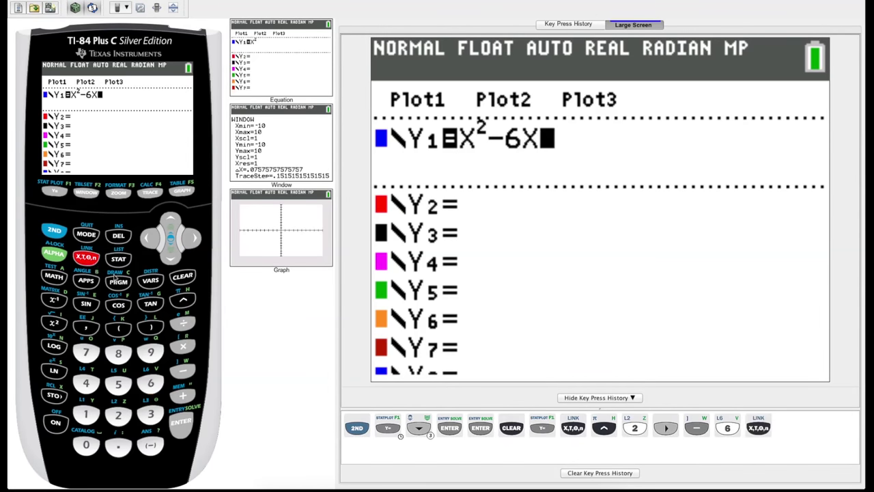
pyautogui.click(183, 397)
pyautogui.click(118, 384)
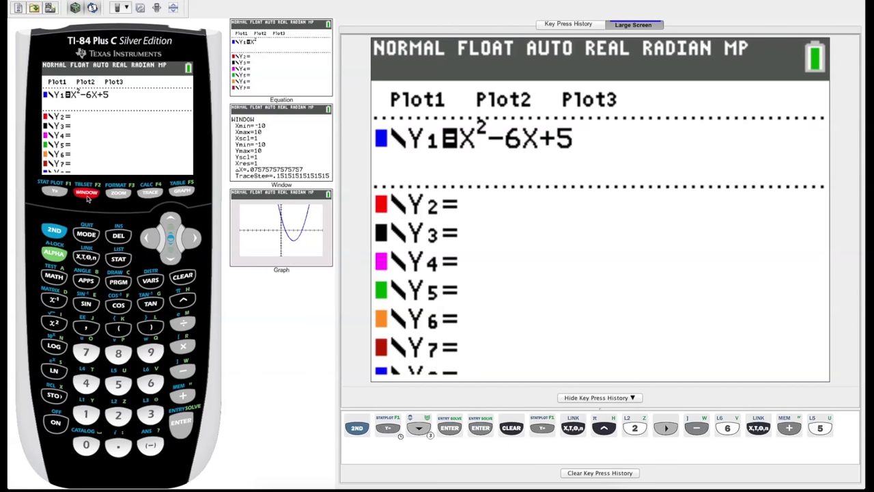
# - Set the graph window's horizontal range to Xmin -5 and Xmax 5
pyautogui.click(87, 193)
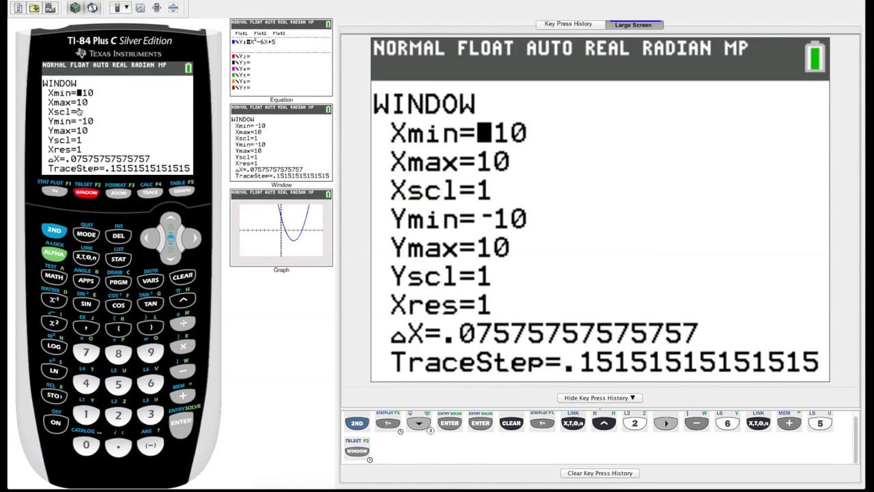
pyautogui.click(150, 445)
pyautogui.click(118, 383)
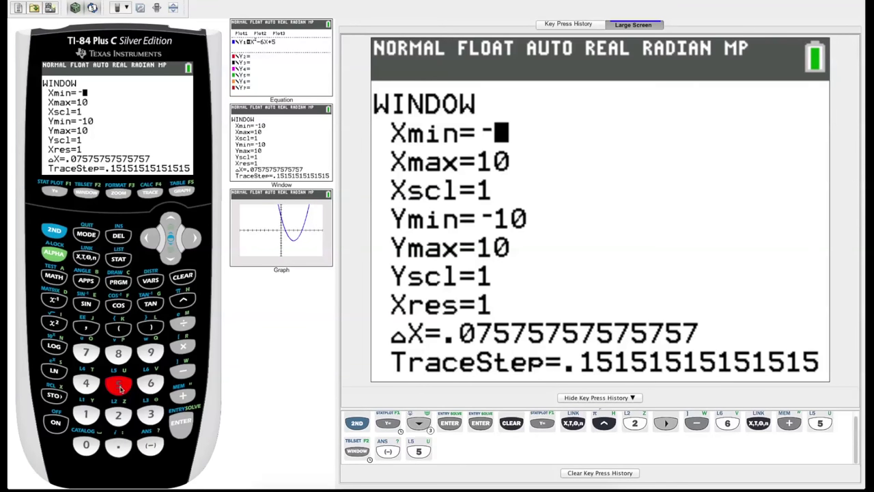
pyautogui.click(170, 254)
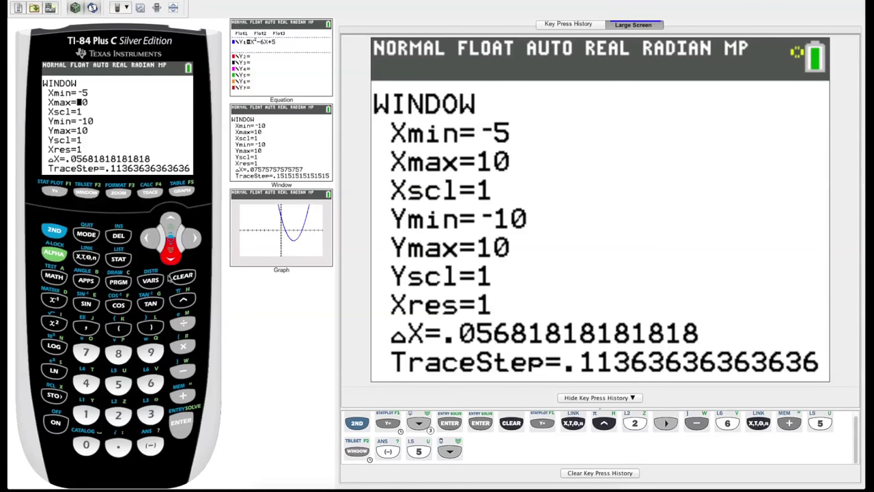
pyautogui.click(118, 383)
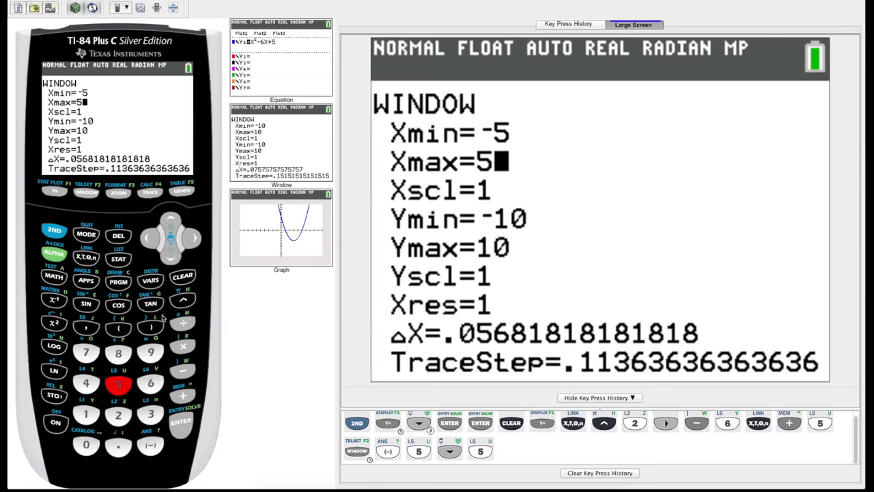
# - Set the window's vertical range to Ymin -5 and Ymax 5 with Yscl 1, and graph the function
pyautogui.click(171, 259)
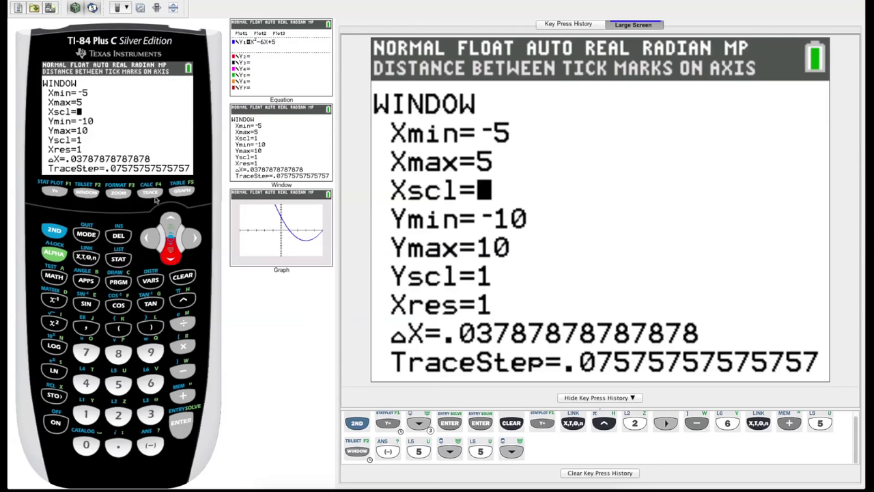
pyautogui.click(172, 256)
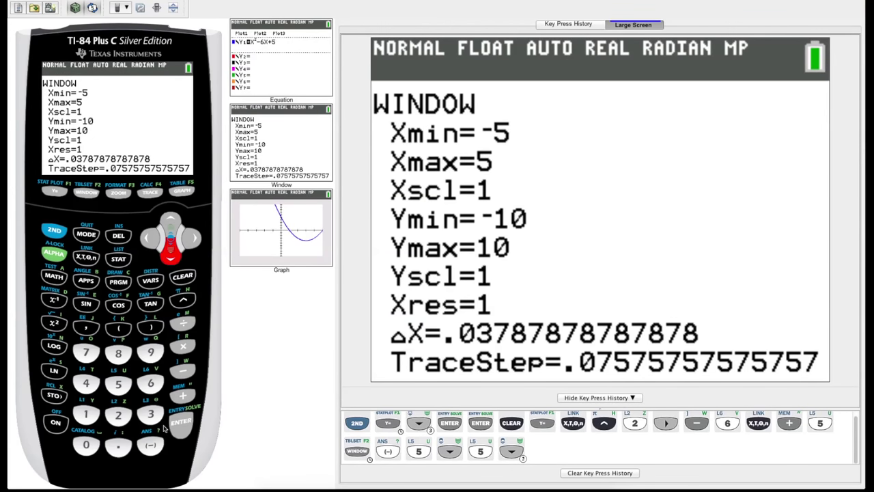
pyautogui.click(150, 444)
pyautogui.click(118, 384)
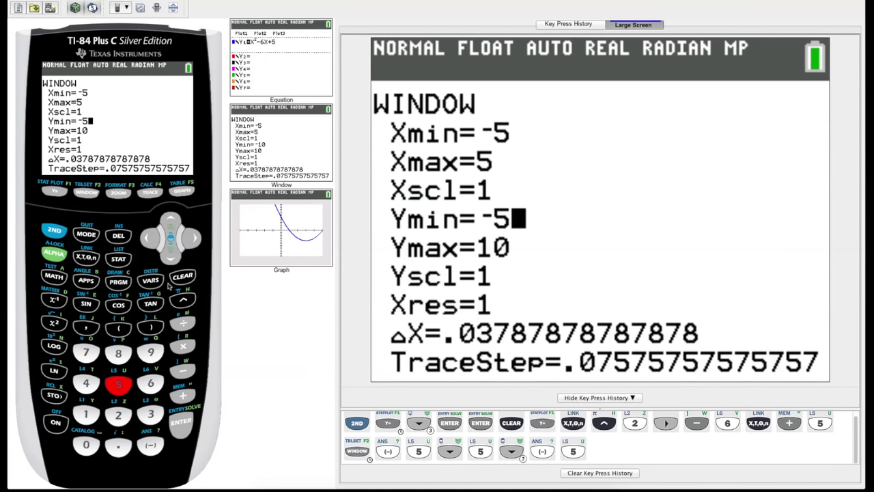
pyautogui.click(174, 257)
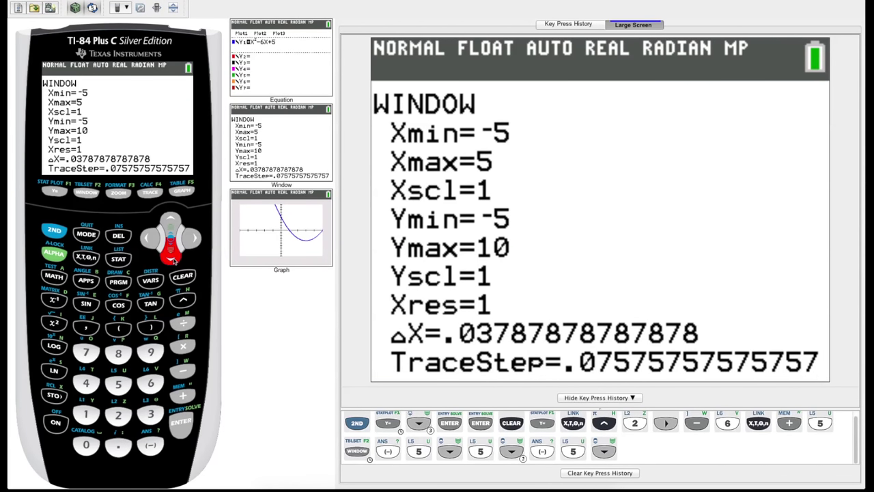
pyautogui.click(172, 259)
pyautogui.click(118, 384)
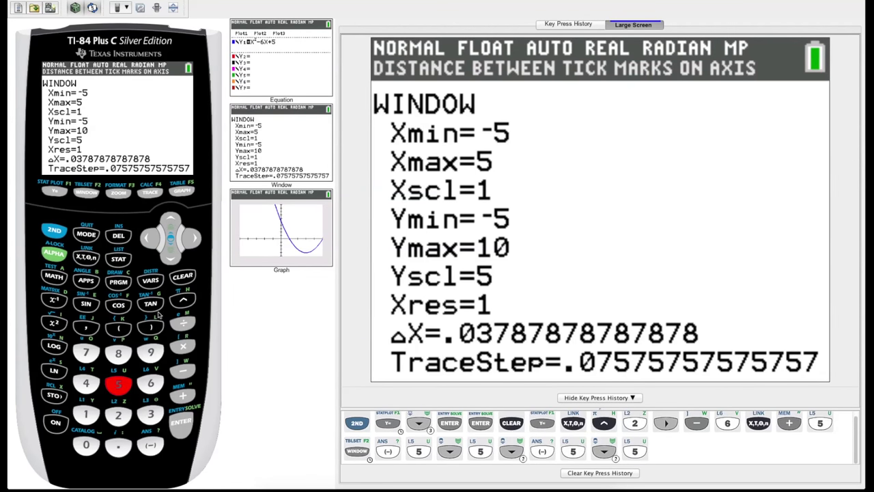
pyautogui.click(185, 277)
pyautogui.click(86, 415)
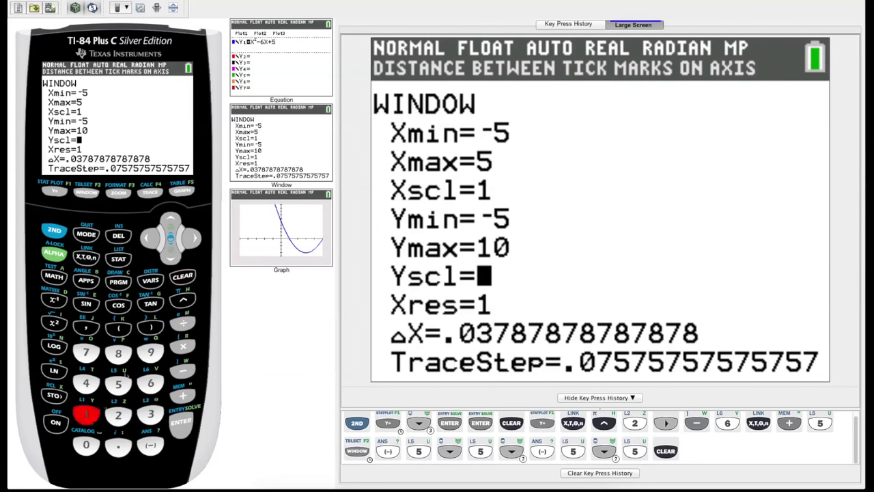
pyautogui.click(176, 223)
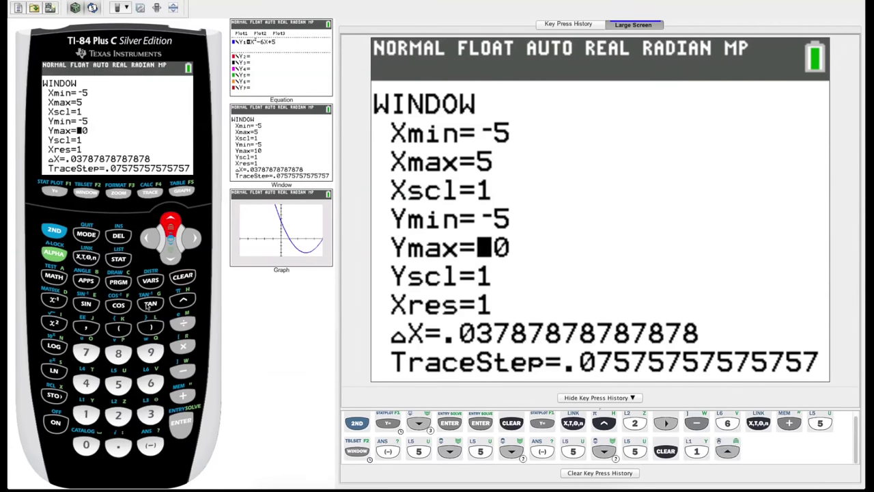
pyautogui.click(125, 389)
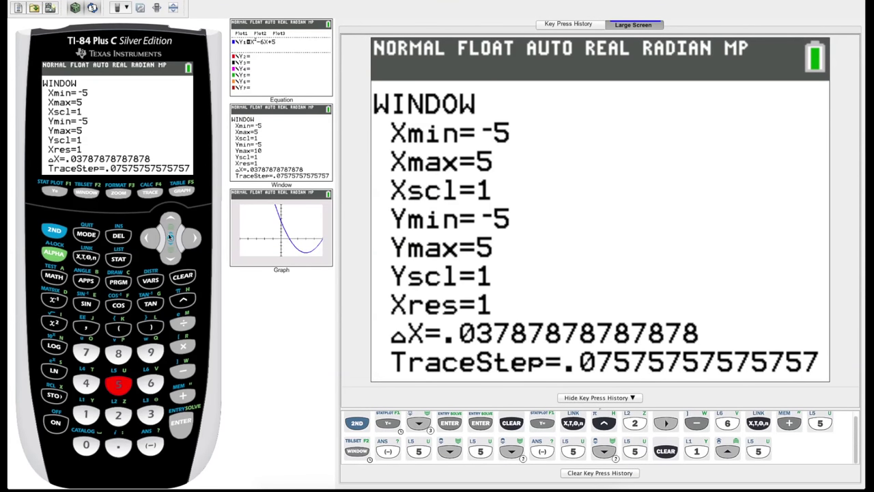
pyautogui.click(182, 191)
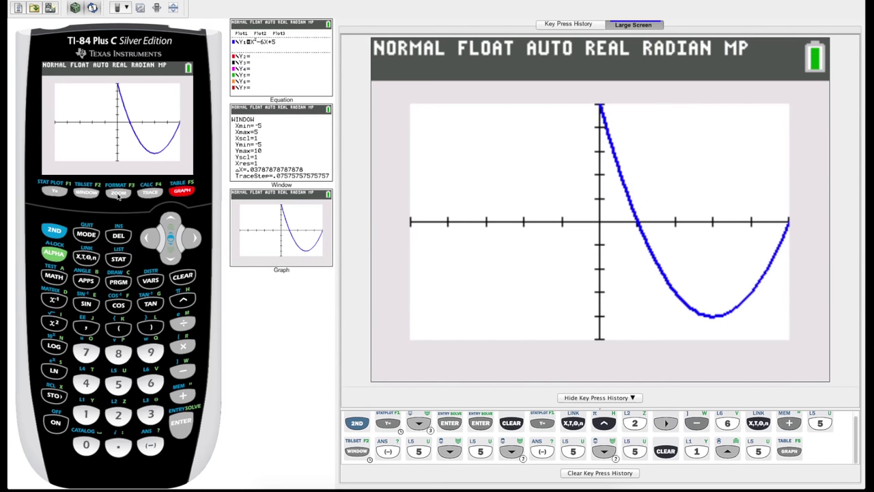
# - Redraw the parabola in the standard viewing window using ZStandard
pyautogui.click(118, 194)
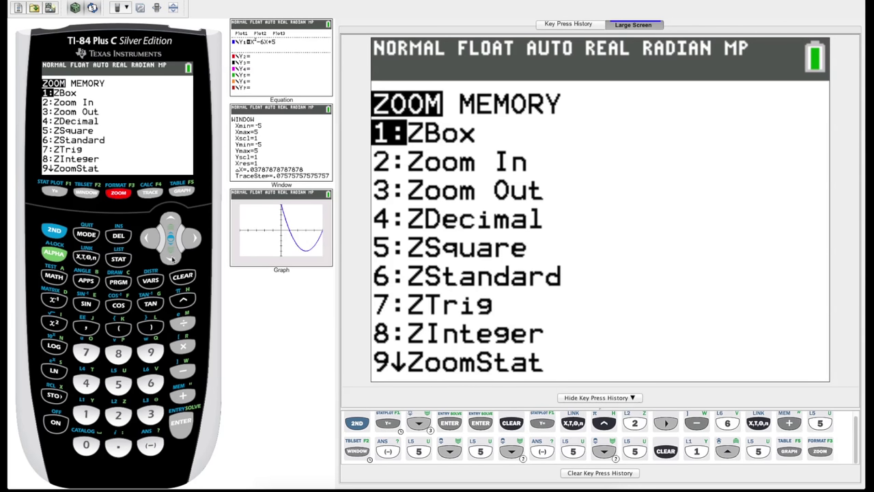
pyautogui.click(171, 258)
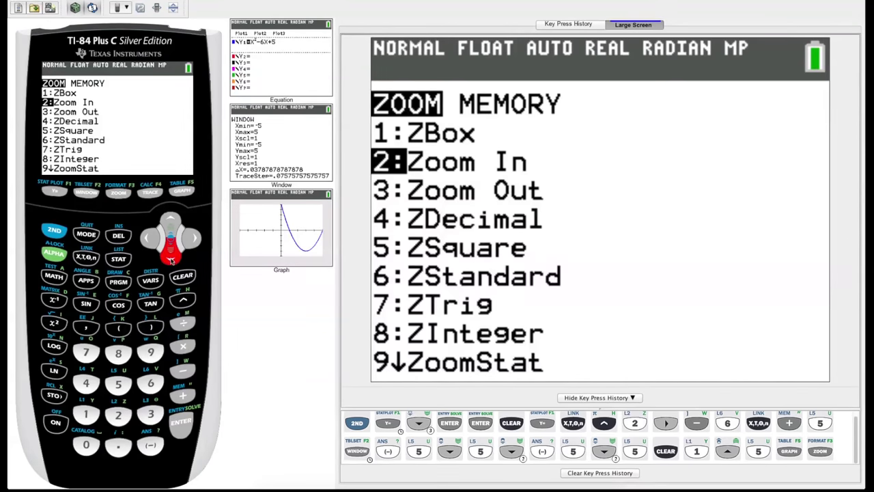
pyautogui.click(171, 258)
pyautogui.click(171, 258)
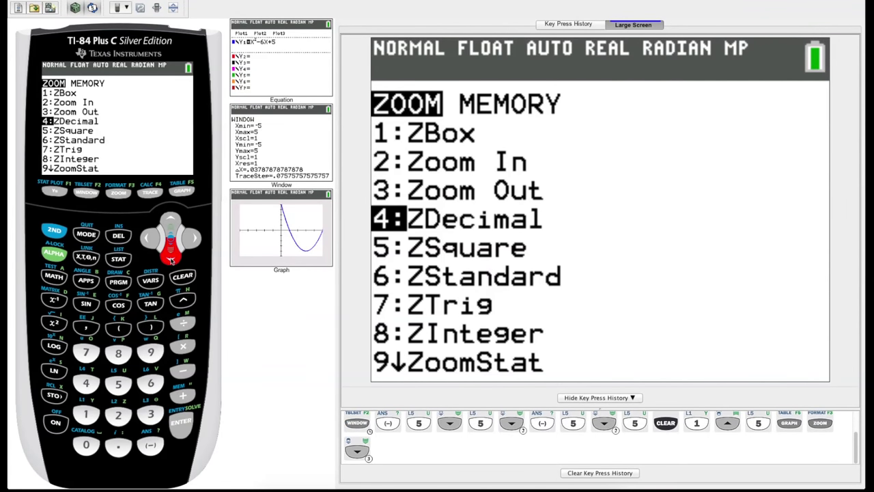
pyautogui.click(171, 258)
pyautogui.click(171, 258)
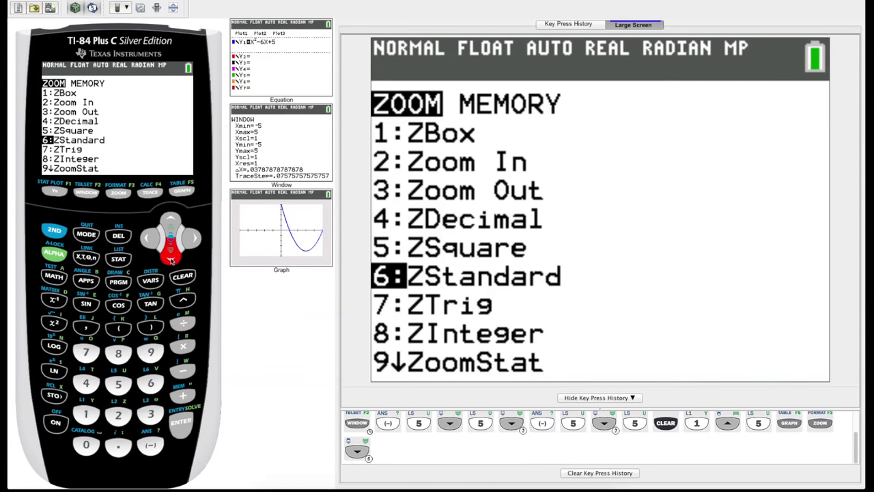
pyautogui.click(183, 425)
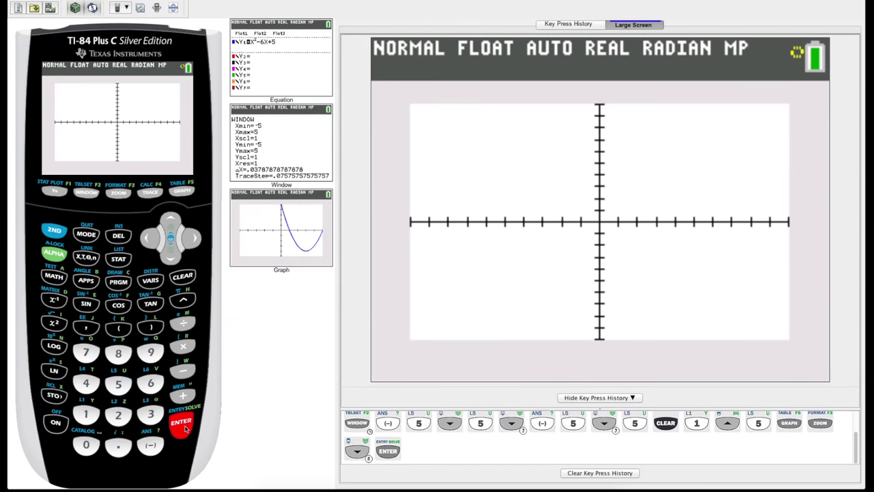
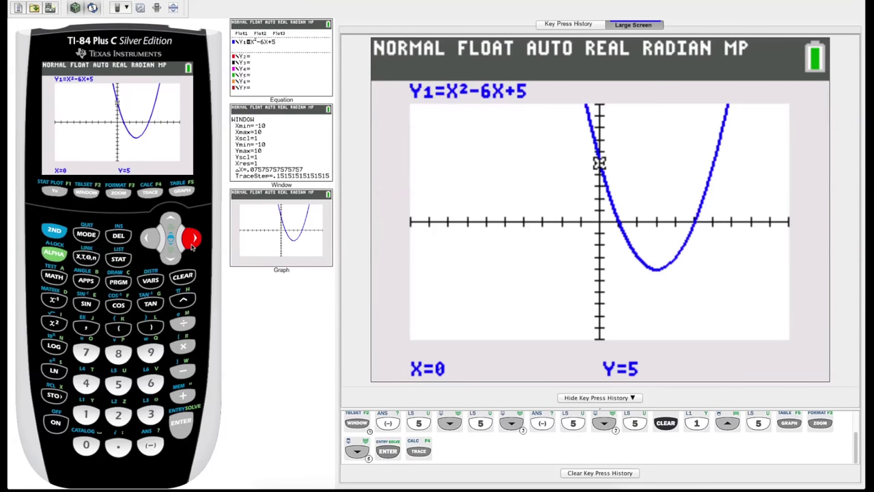
# - Trace Y1 from the y-axis toward the parabola's first x-intercept, back partway, and forward again to examine the coordinates
pyautogui.click(193, 239)
pyautogui.click(193, 239)
pyautogui.click(193, 239)
pyautogui.click(193, 239)
pyautogui.click(153, 238)
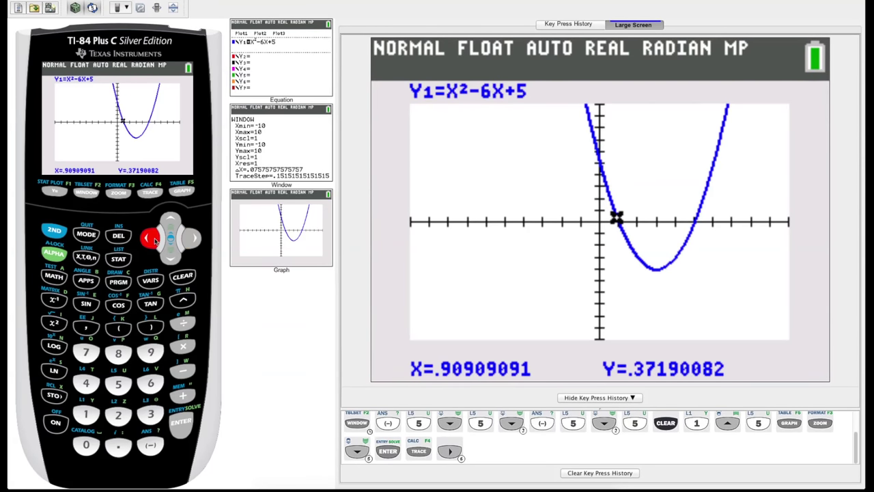
pyautogui.click(153, 238)
pyautogui.click(153, 238)
pyautogui.click(153, 238)
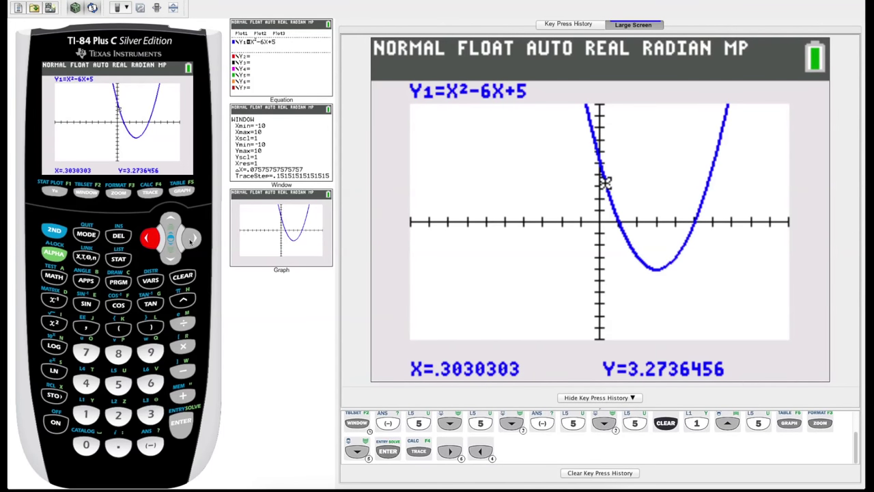
pyautogui.click(193, 239)
pyautogui.click(193, 239)
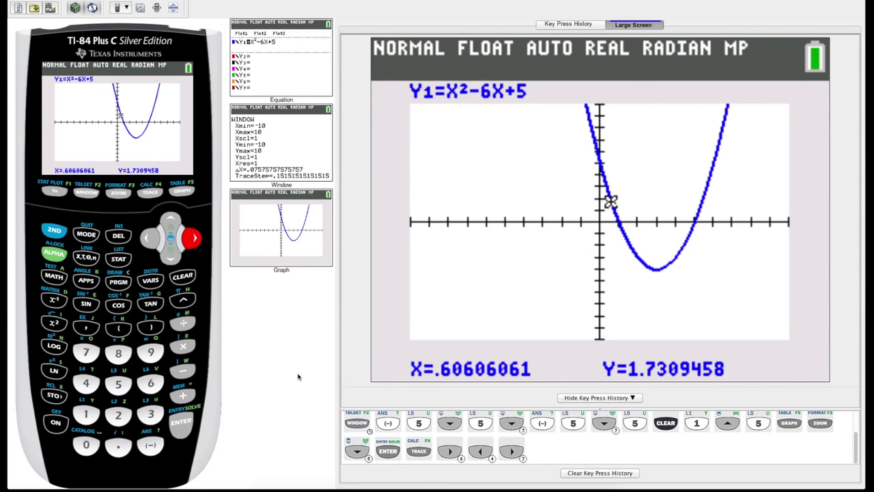
# - Trace Y1 at X=0 to evaluate the parabola's y-intercept
pyautogui.click(154, 193)
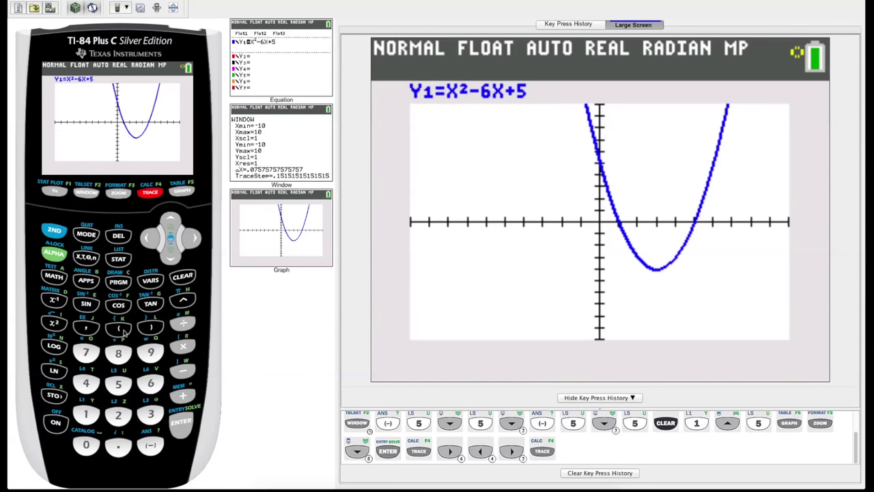
pyautogui.click(88, 456)
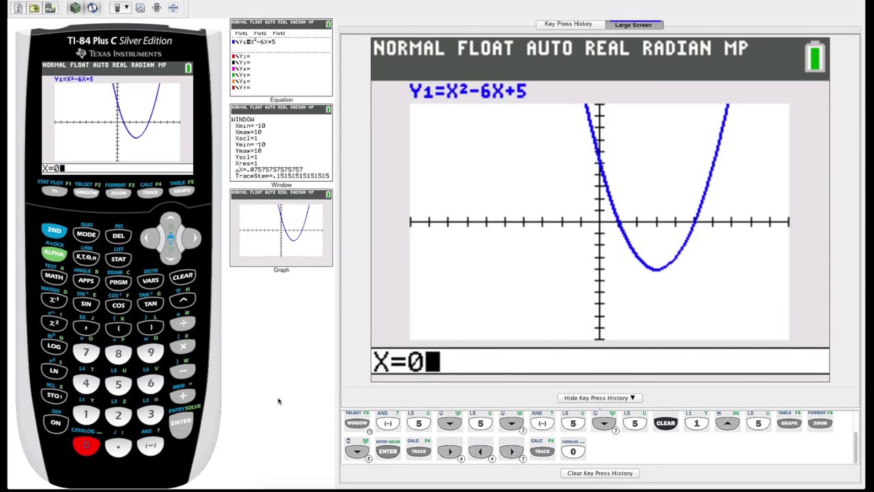
pyautogui.click(187, 428)
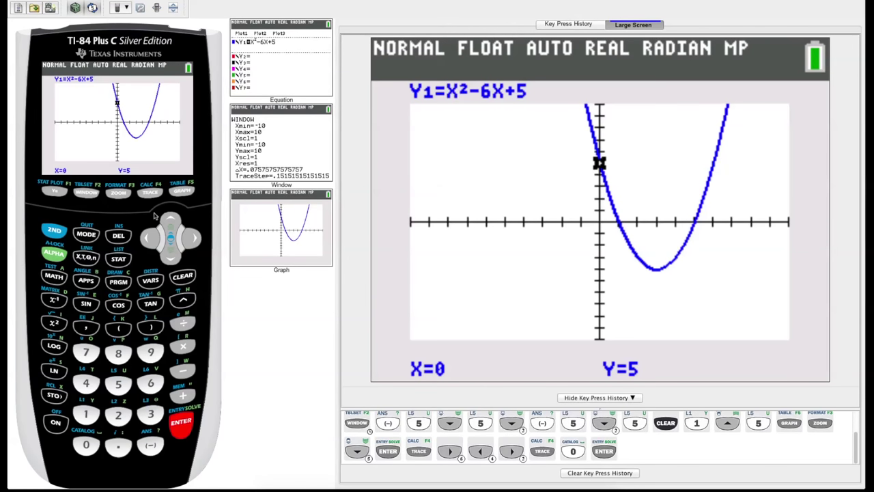
# - Start a Zero calculation on Y1 and set the left bound at about X=0.76, just before the first x-intercept
pyautogui.click(59, 236)
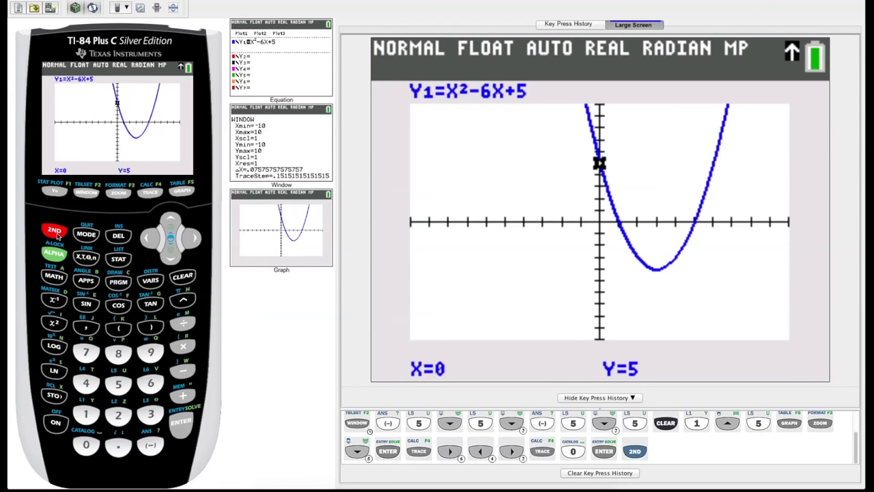
pyautogui.click(151, 193)
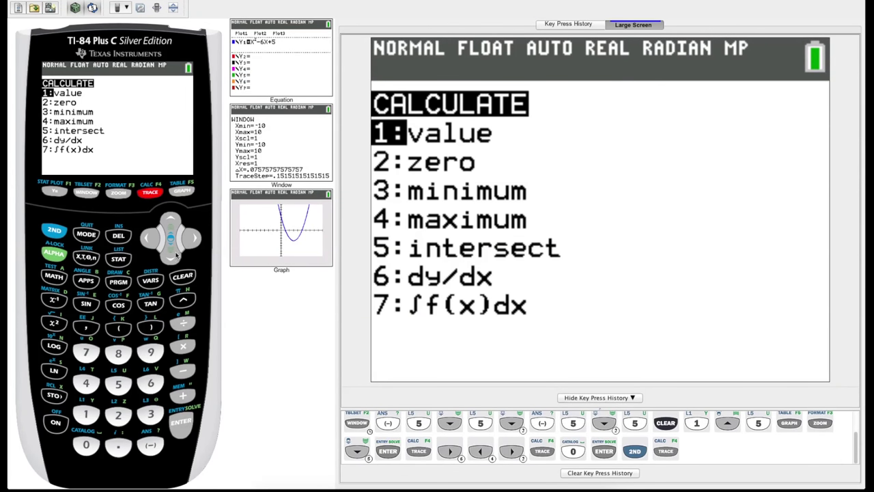
pyautogui.click(170, 255)
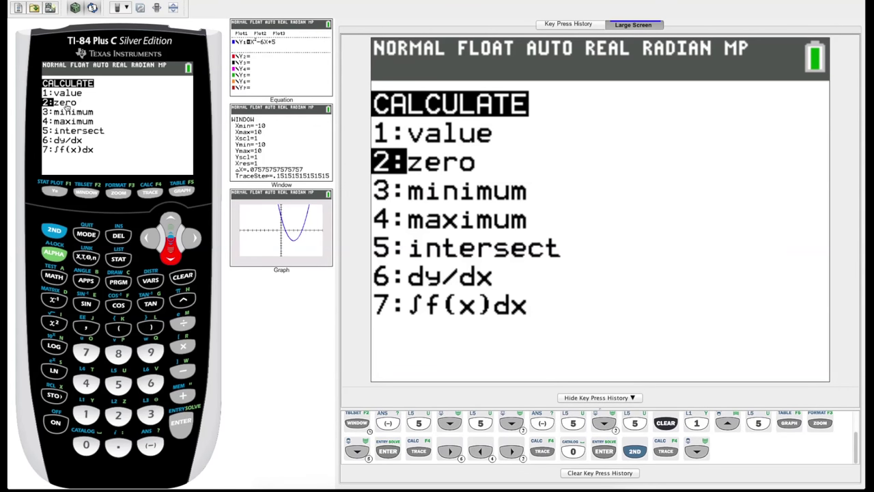
pyautogui.click(182, 423)
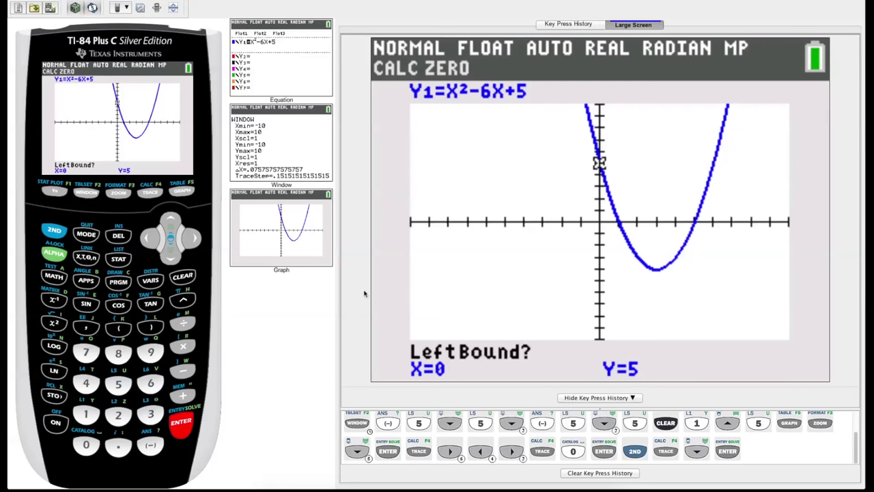
pyautogui.click(193, 238)
pyautogui.click(193, 238)
pyautogui.click(194, 238)
pyautogui.click(194, 239)
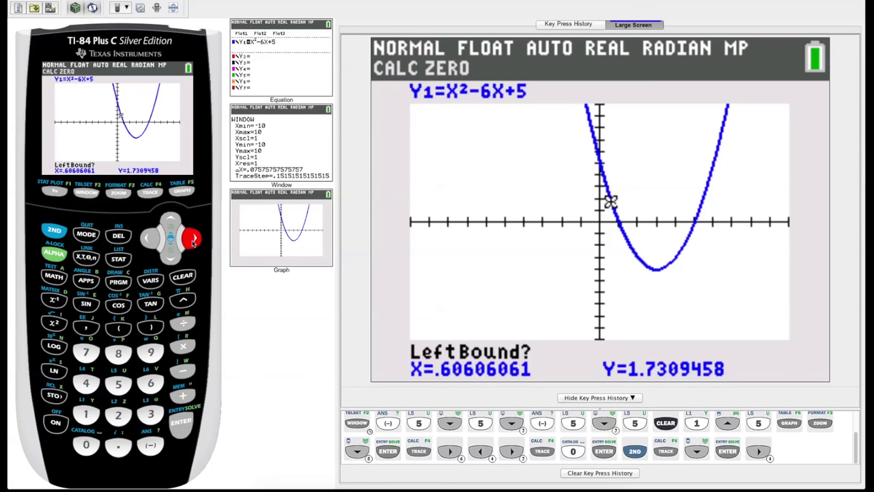
pyautogui.click(193, 238)
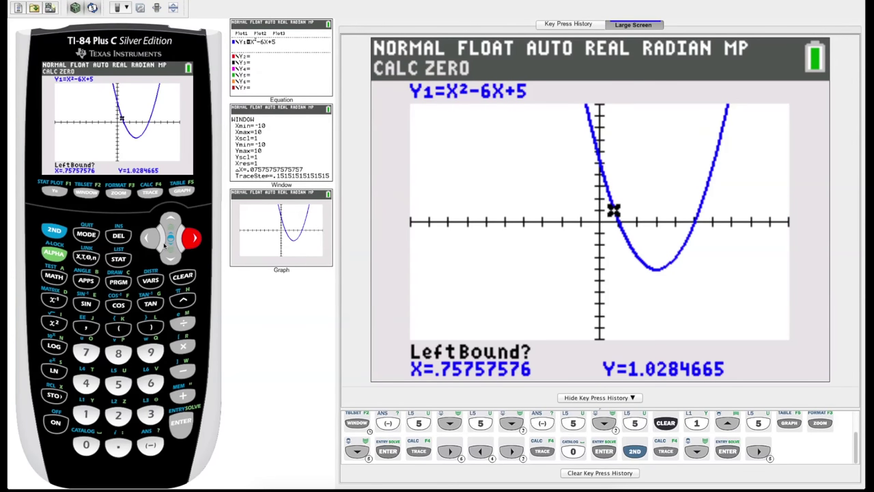
pyautogui.click(149, 239)
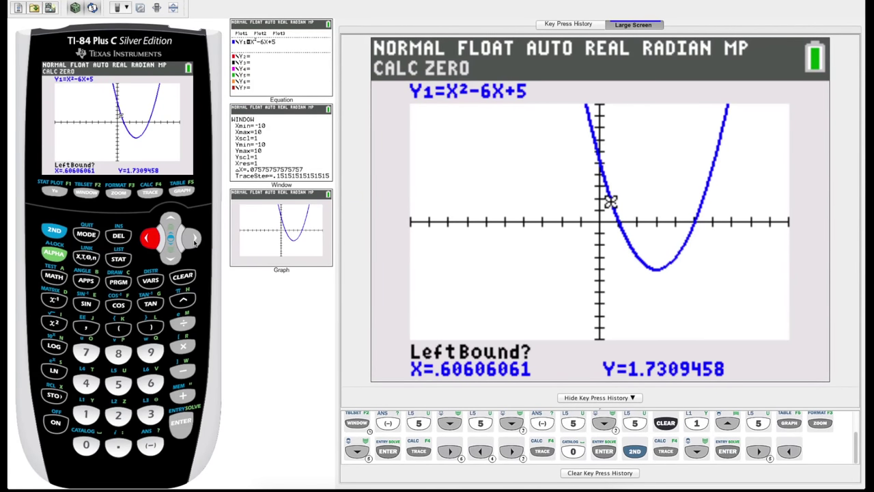
pyautogui.click(194, 240)
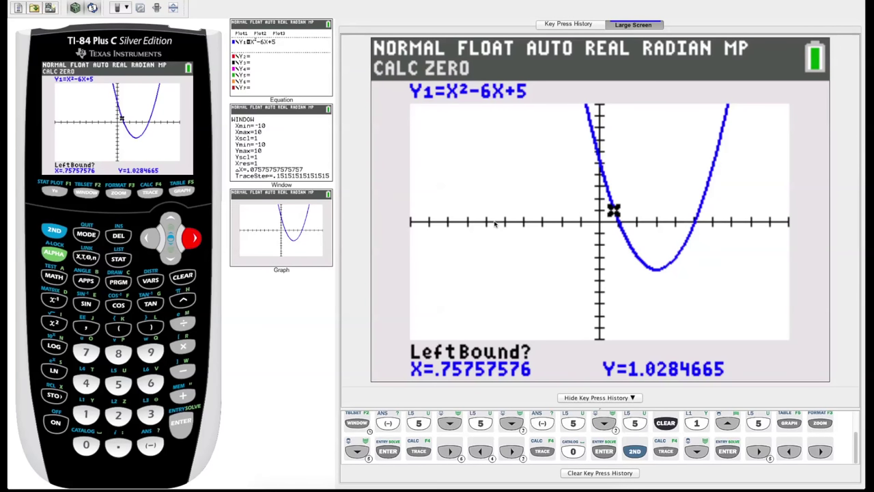
pyautogui.click(183, 422)
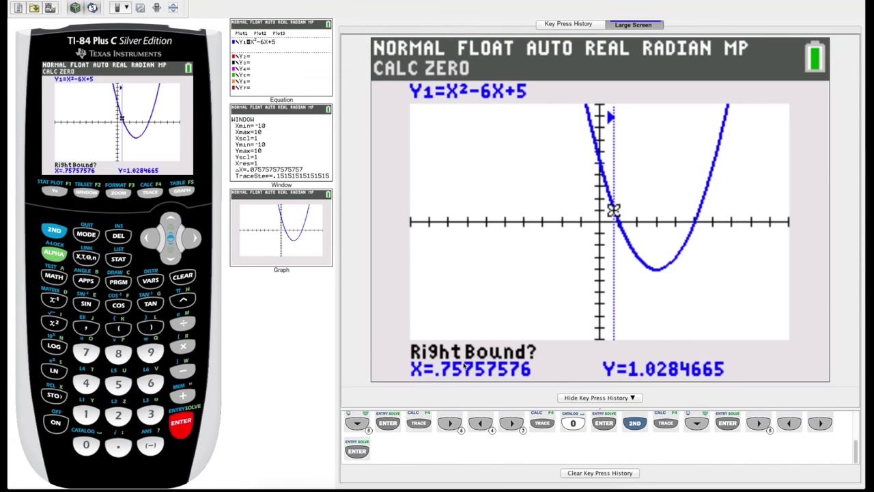
# - Set the zero's right bound at about X=1.36 and compute it with a guess at about X=1.06
pyautogui.click(192, 239)
pyautogui.click(192, 239)
pyautogui.click(193, 239)
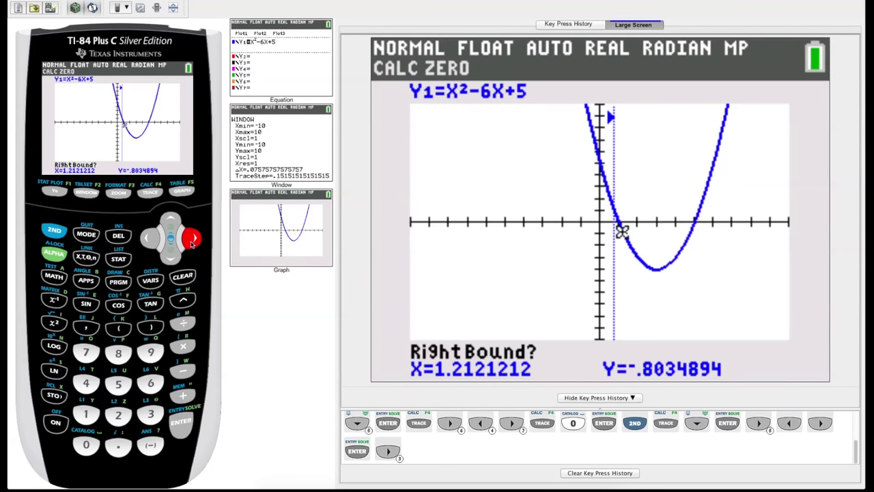
pyautogui.click(193, 239)
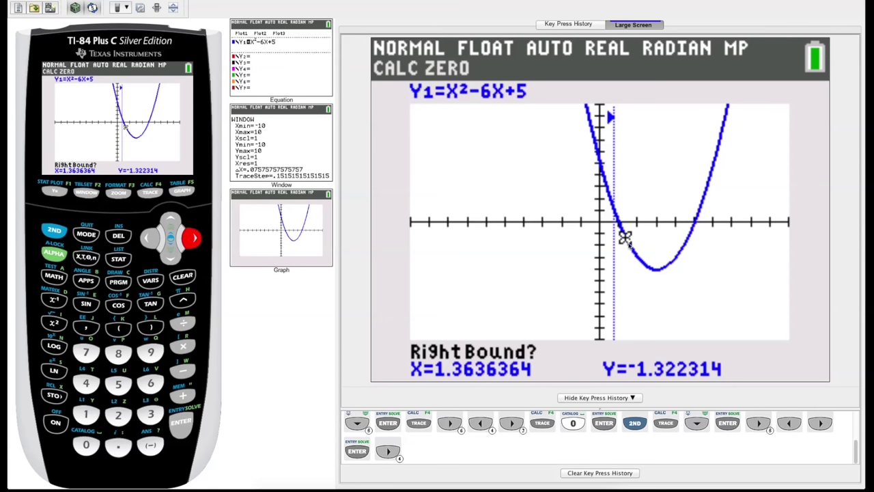
pyautogui.click(181, 423)
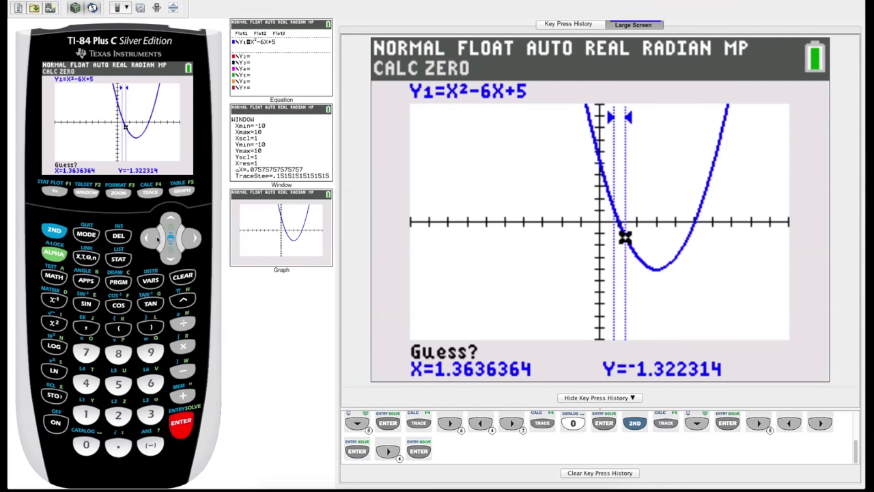
pyautogui.click(157, 239)
pyautogui.click(157, 239)
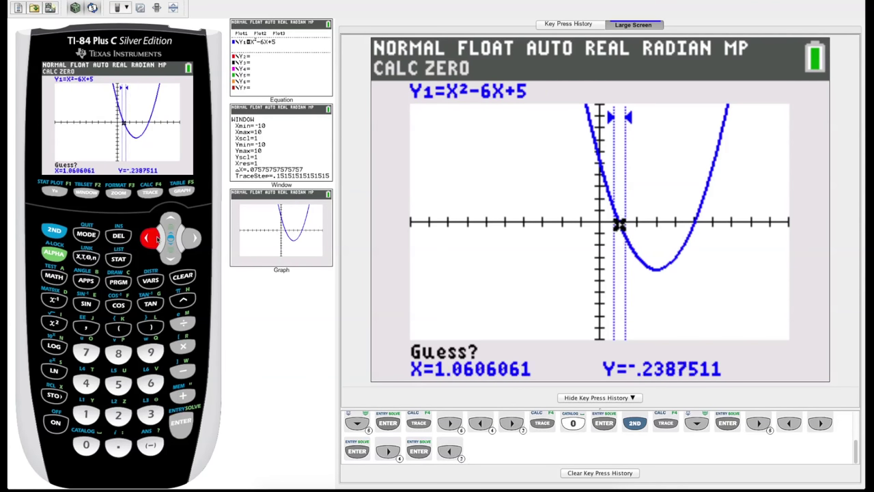
pyautogui.click(186, 424)
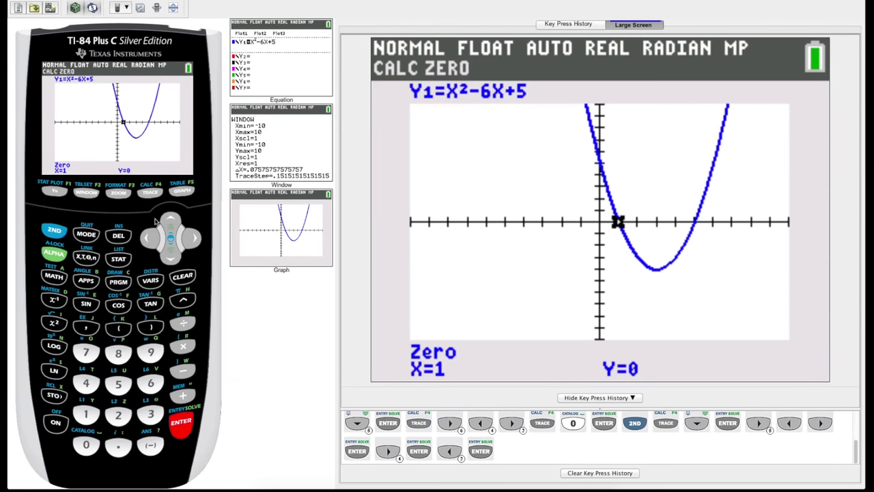
# - Start a Minimum calculation on Y1 and set the left bound at about X=1.97, before the vertex
pyautogui.click(56, 232)
pyautogui.click(151, 193)
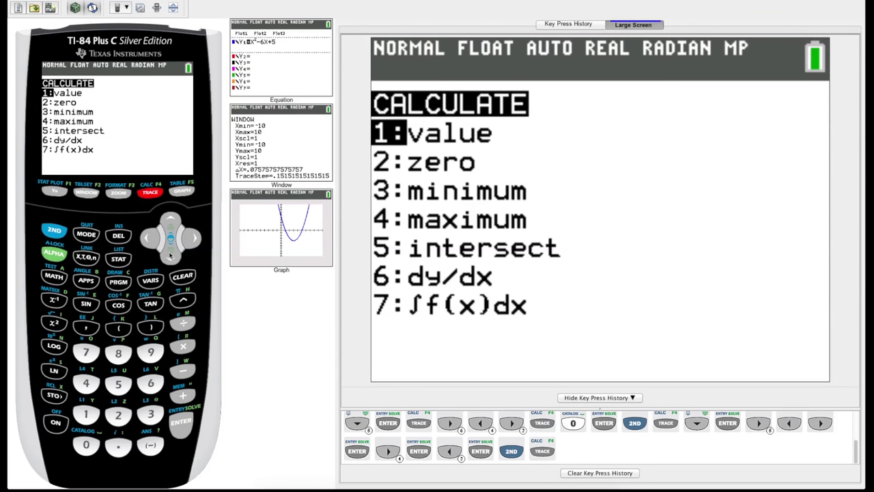
pyautogui.click(171, 255)
pyautogui.click(177, 259)
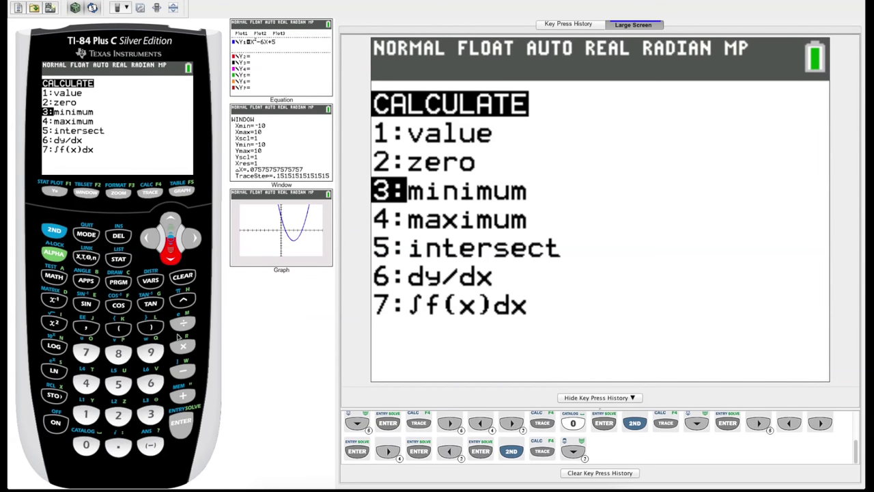
pyautogui.click(182, 423)
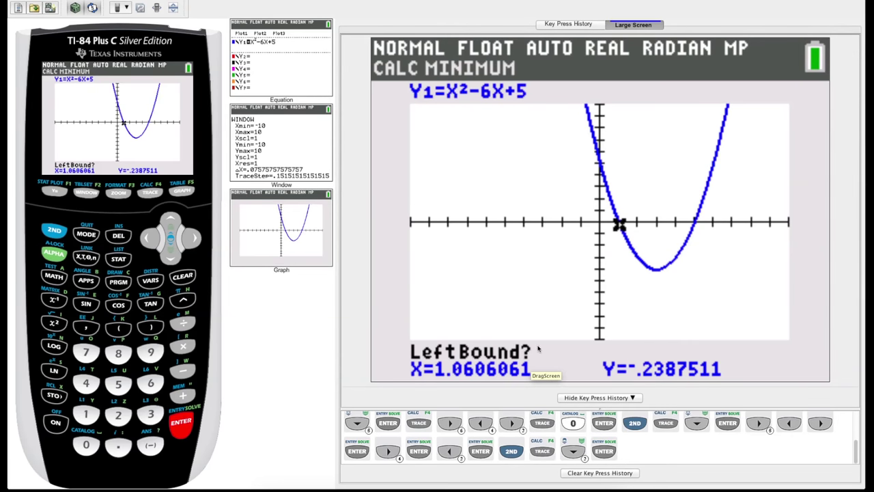
pyautogui.click(193, 239)
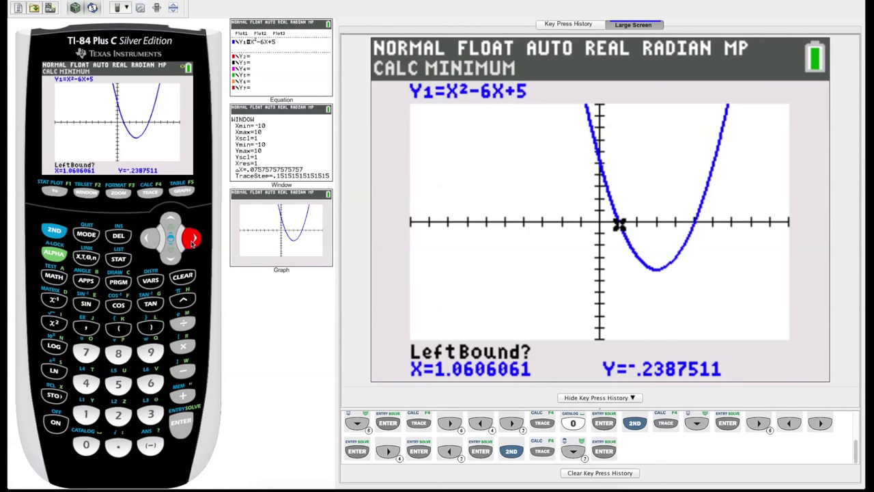
pyautogui.click(193, 240)
pyautogui.click(193, 240)
pyautogui.click(193, 240)
pyautogui.click(193, 240)
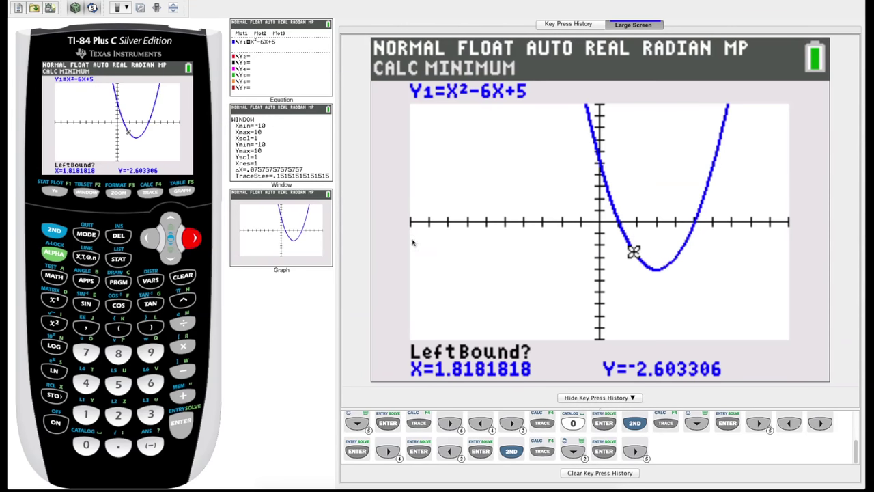
pyautogui.click(195, 240)
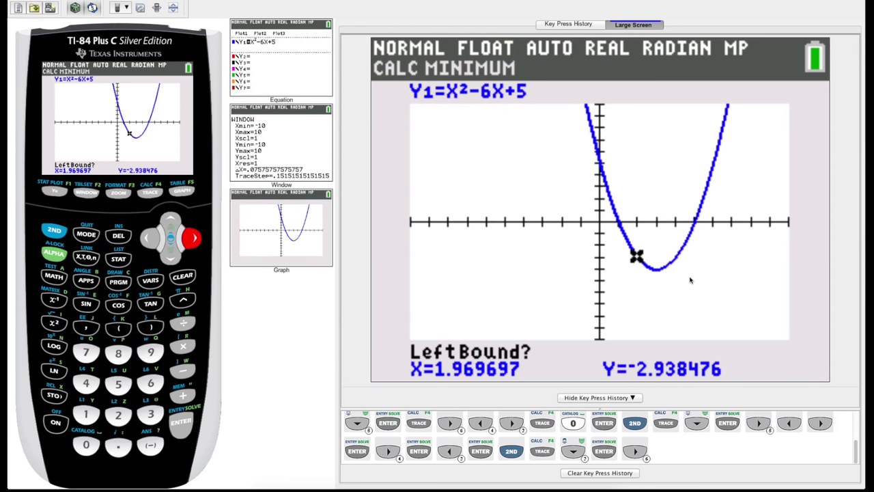
pyautogui.click(181, 434)
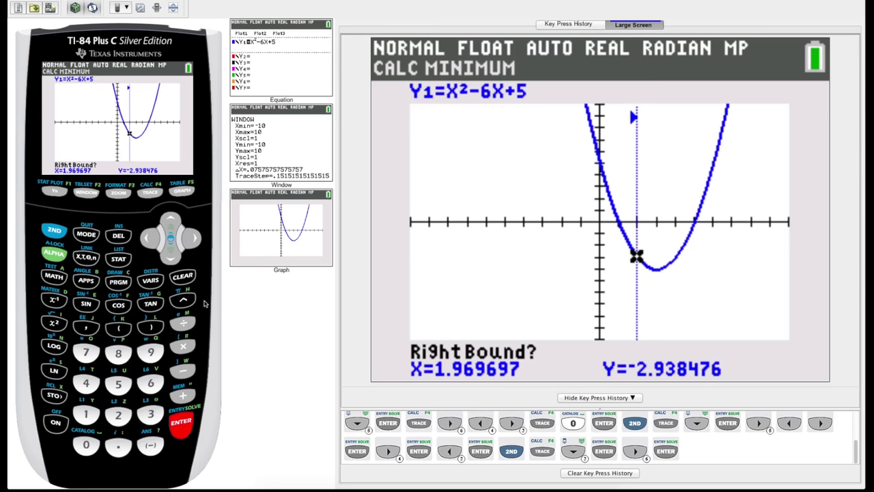
# - Set the minimum's right bound at about X=4.09, past the parabola's vertex
pyautogui.click(194, 247)
pyautogui.click(195, 247)
pyautogui.click(195, 247)
pyautogui.click(194, 247)
pyautogui.click(195, 247)
pyautogui.click(195, 247)
pyautogui.click(195, 247)
pyautogui.click(195, 248)
pyautogui.click(194, 247)
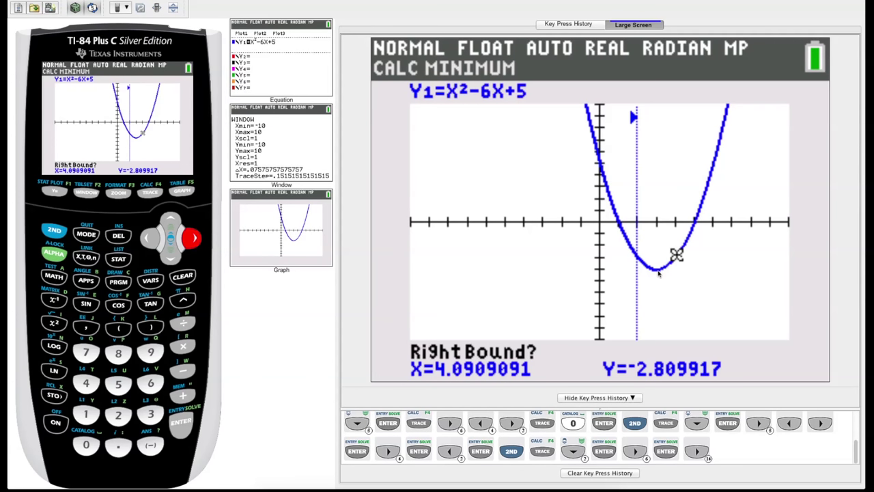
pyautogui.click(182, 423)
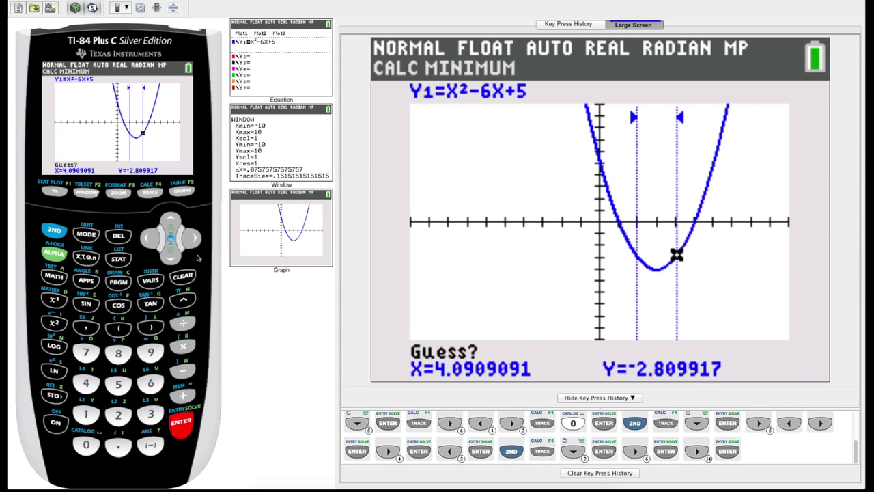
# - Place the guess near the vertex at about X=3.48 and compute the minimum
pyautogui.click(149, 237)
pyautogui.click(149, 238)
pyautogui.click(149, 238)
pyautogui.click(149, 237)
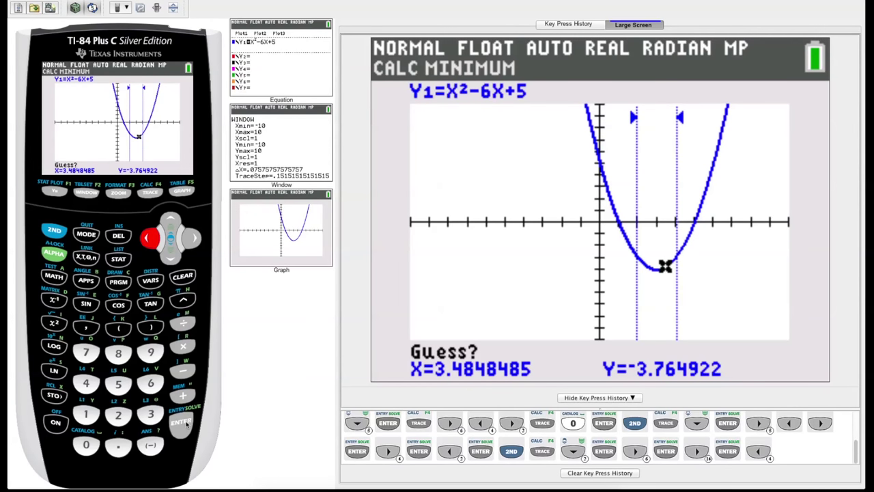
pyautogui.click(186, 424)
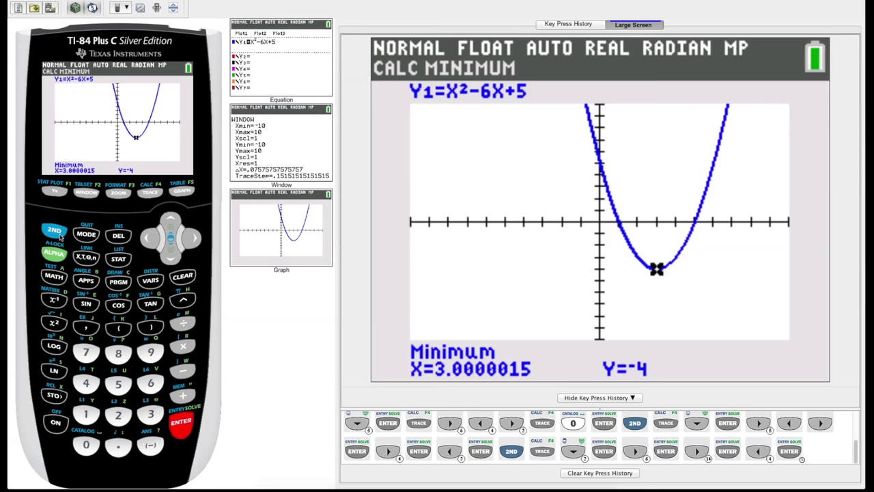
# - Enter the linear function Y2=3X and graph it together with the parabola
pyautogui.click(55, 193)
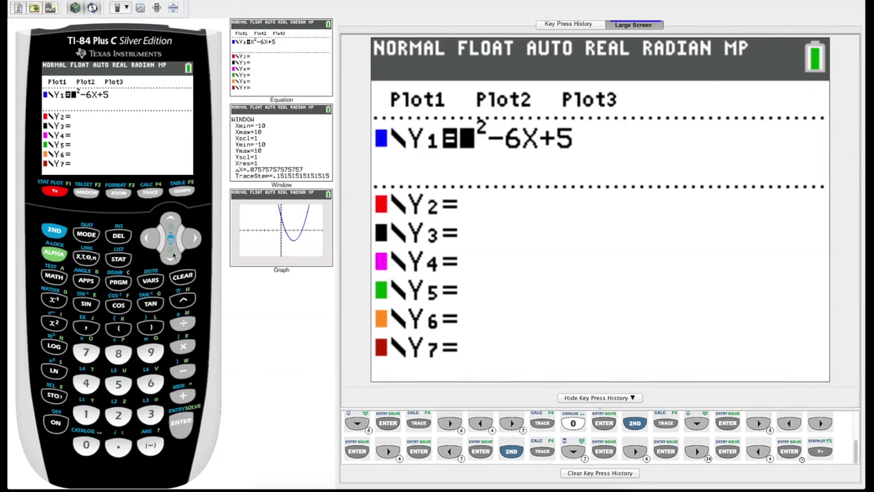
pyautogui.click(172, 254)
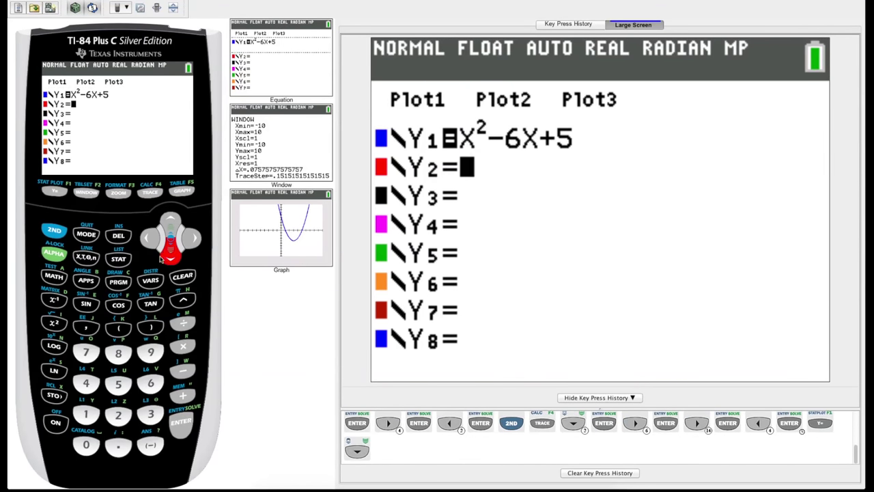
pyautogui.click(151, 415)
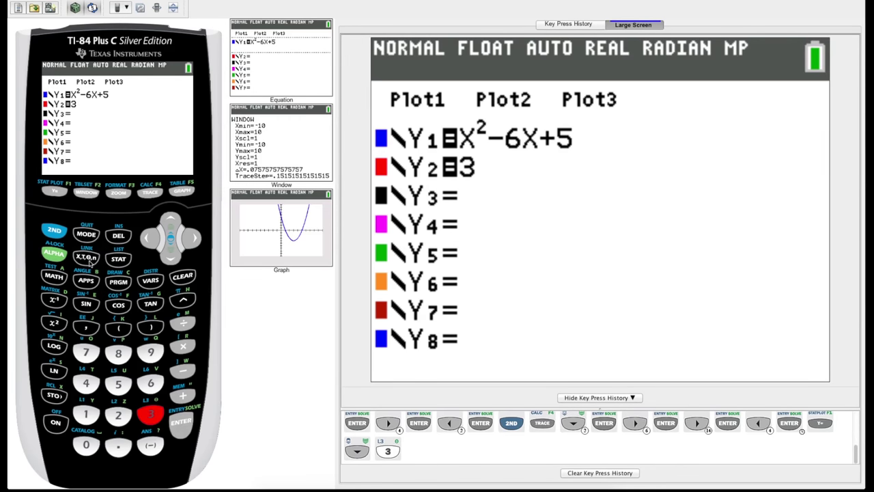
pyautogui.click(86, 262)
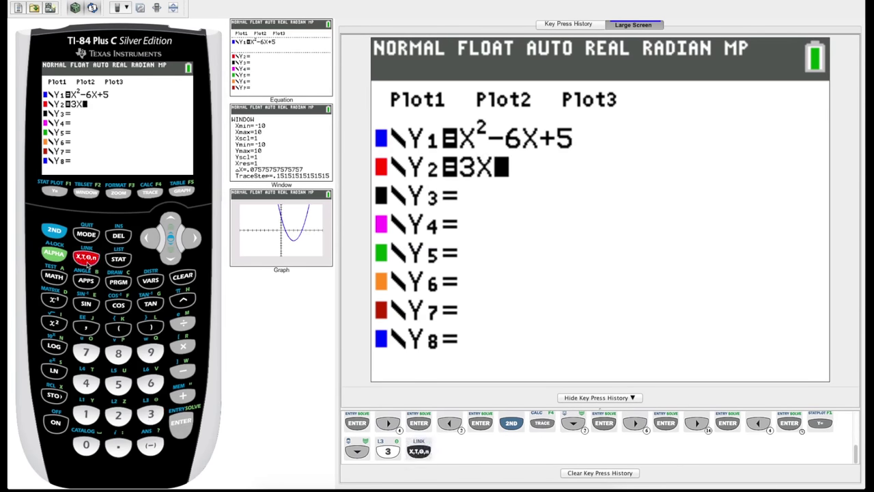
pyautogui.click(182, 192)
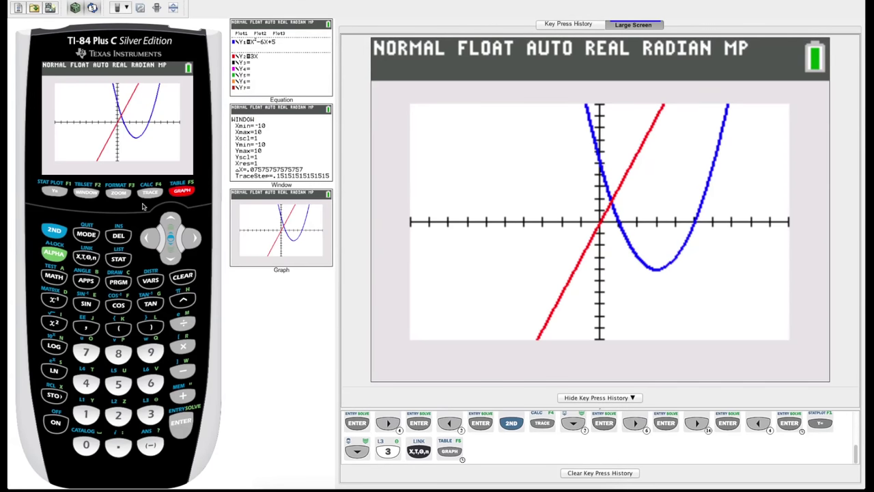
# - Start an Intersect calculation and accept the parabola Y1=X²-6X+5 as the first curve
pyautogui.click(57, 234)
pyautogui.click(152, 193)
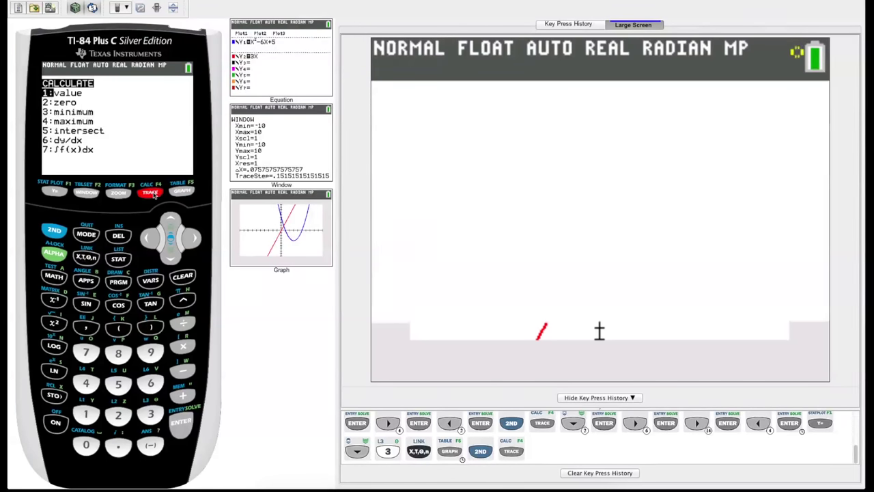
pyautogui.click(170, 257)
pyautogui.click(170, 257)
pyautogui.click(171, 257)
pyautogui.click(175, 258)
pyautogui.click(175, 258)
pyautogui.click(171, 222)
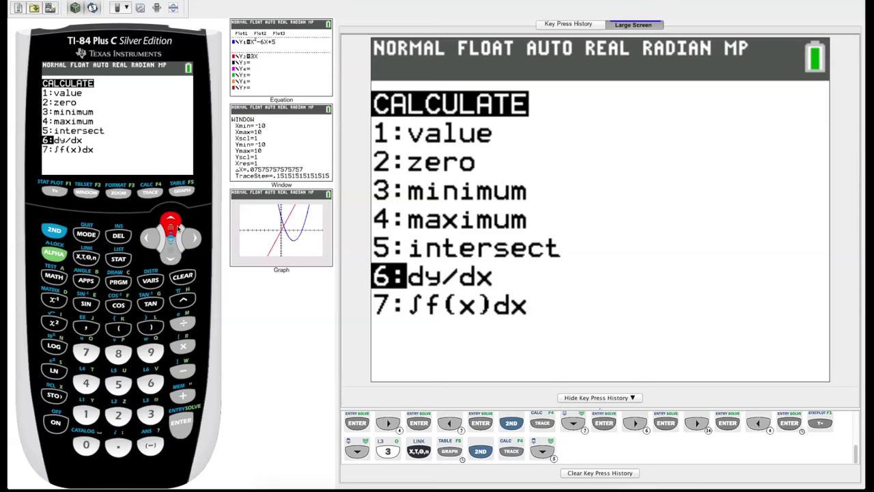
pyautogui.click(181, 421)
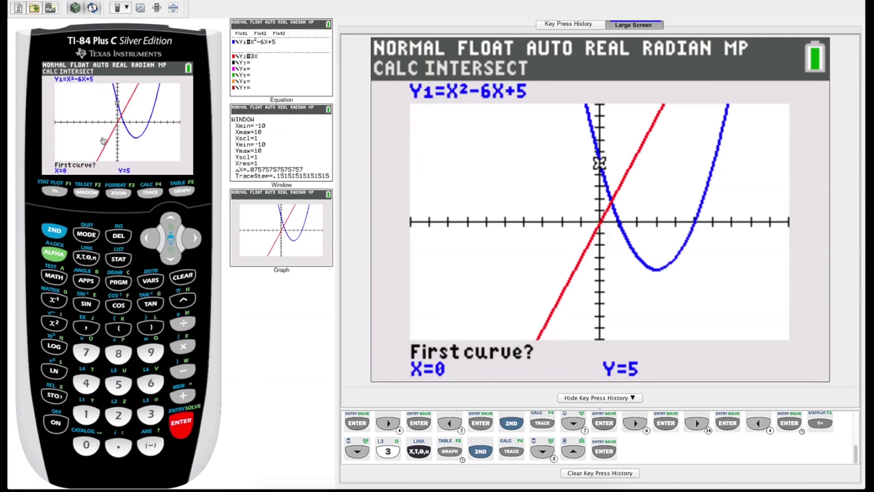
pyautogui.click(181, 424)
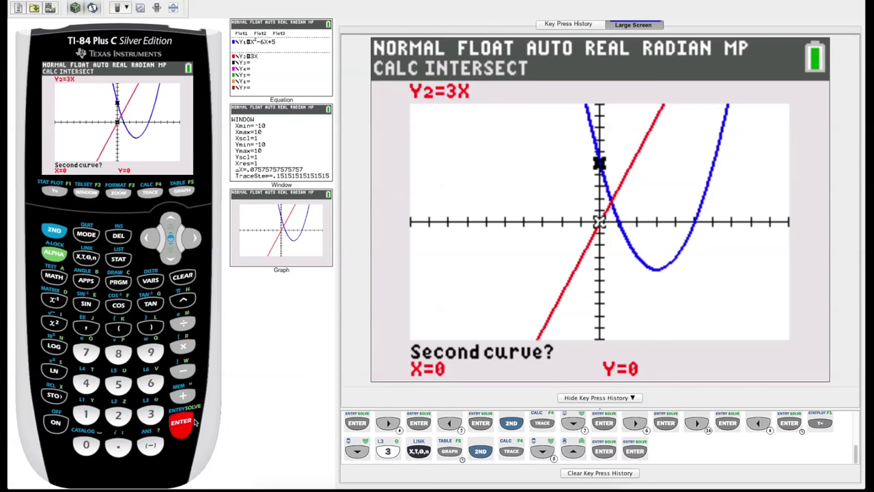
# - Choose the line Y2=3X as the second curve and compute the intersection with a guess at about X=0.61
pyautogui.click(171, 222)
pyautogui.click(171, 256)
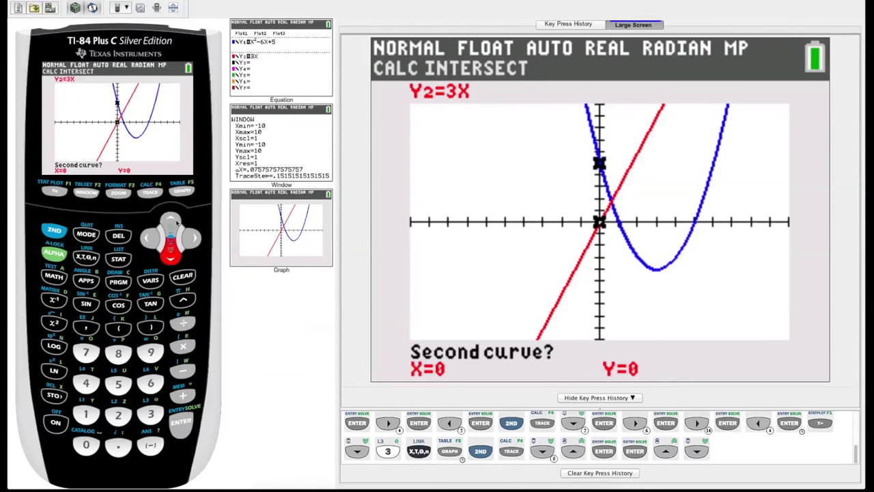
pyautogui.click(172, 224)
pyautogui.click(170, 255)
pyautogui.click(174, 227)
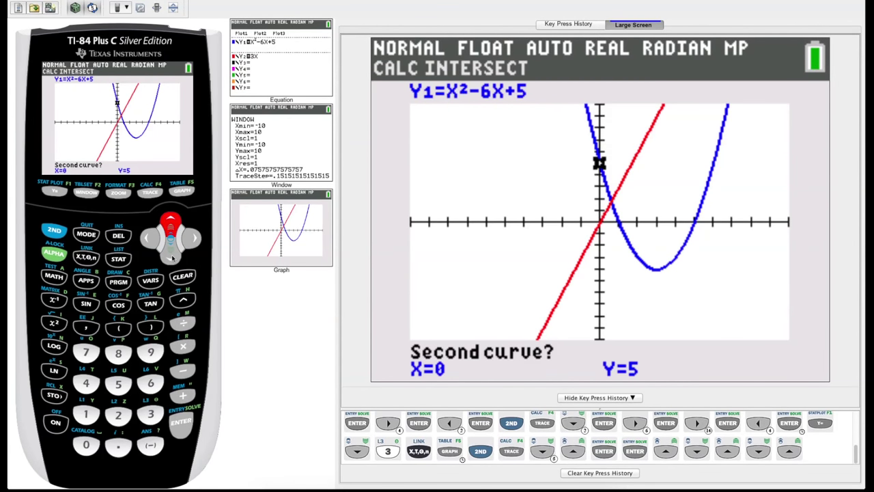
pyautogui.click(171, 255)
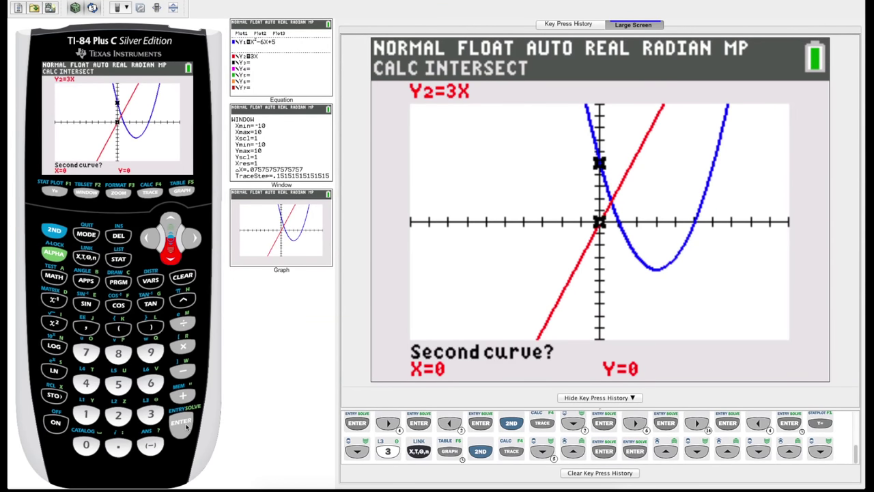
pyautogui.click(181, 423)
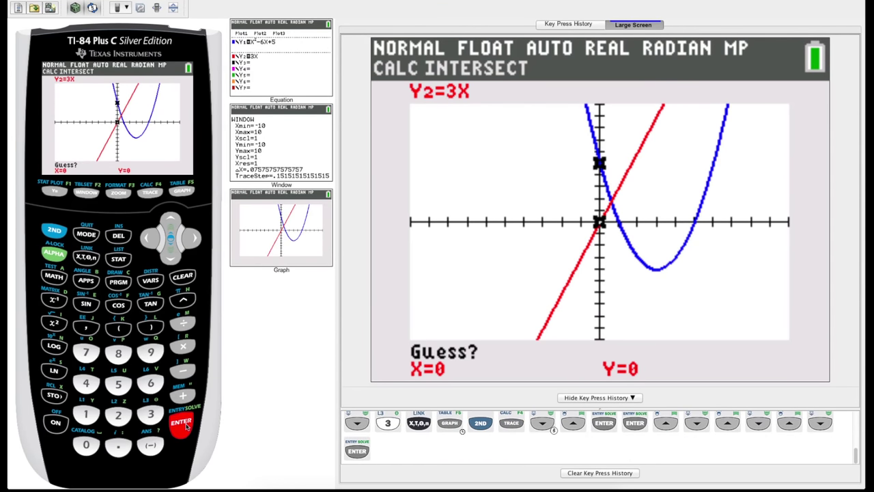
pyautogui.click(194, 244)
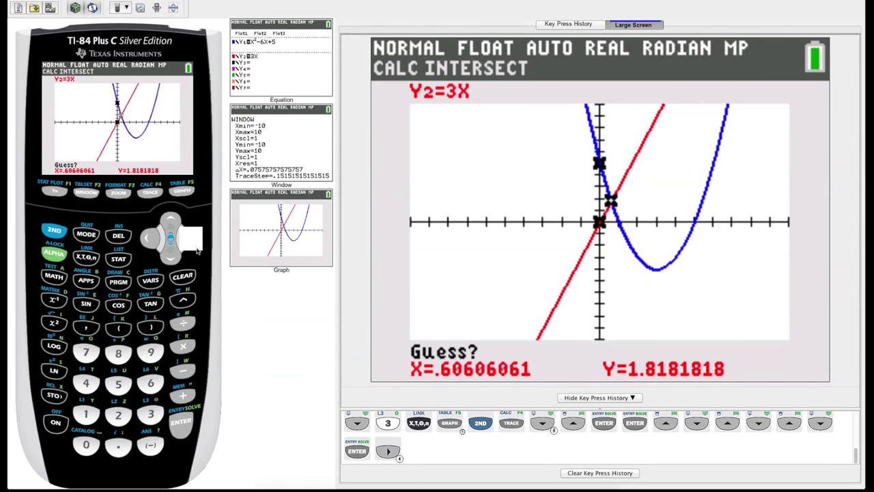
pyautogui.click(190, 424)
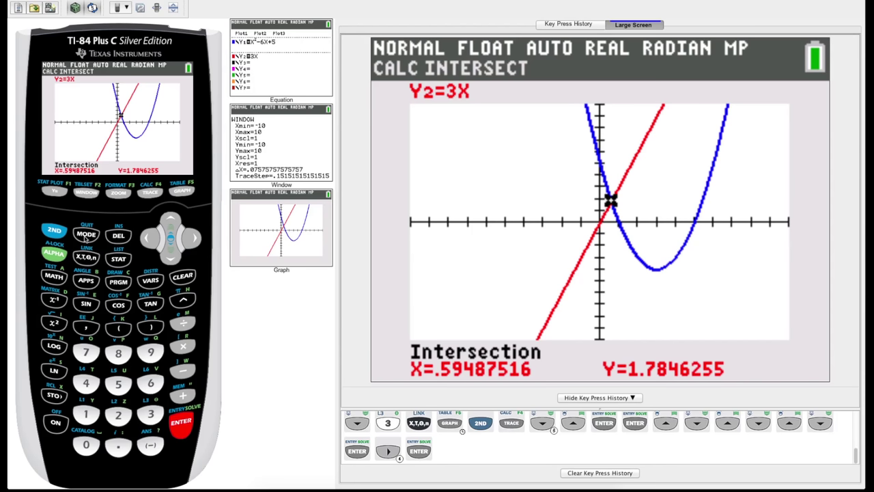
# - Switch the function type to PARAMETRIC and view its equation editor and window settings
pyautogui.click(89, 238)
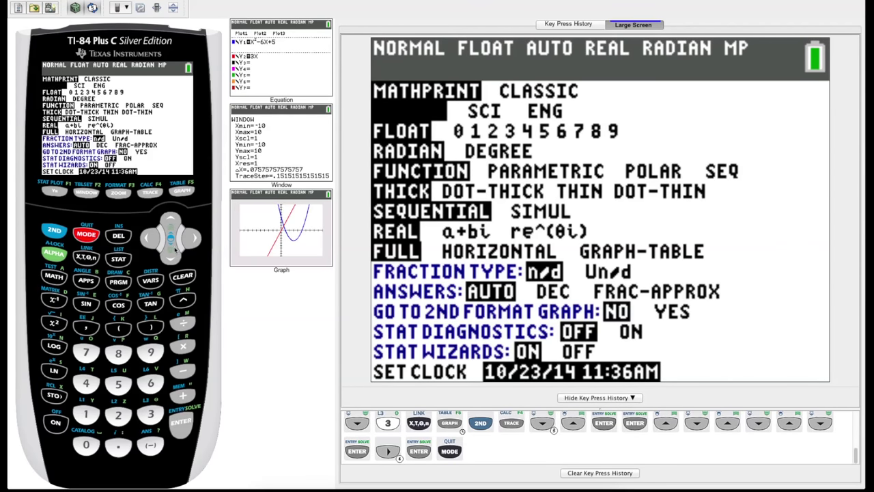
pyautogui.press('Down')
pyautogui.press('Down')
pyautogui.press('Down')
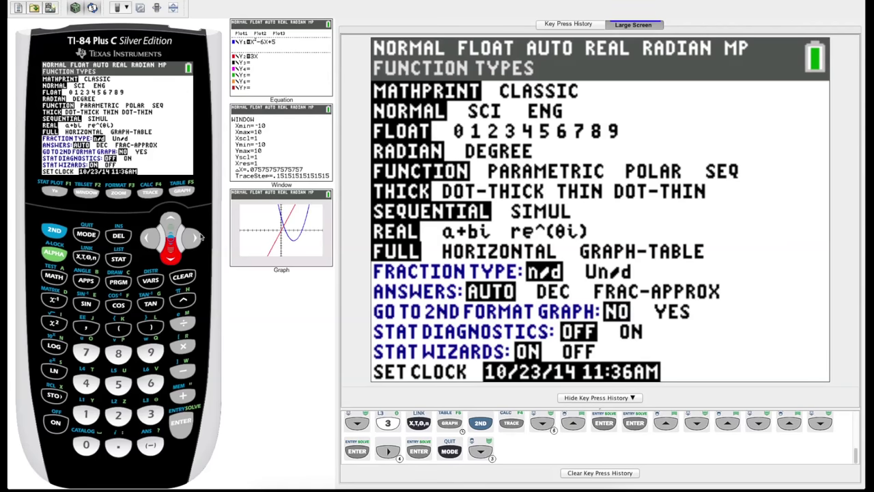
pyautogui.click(194, 238)
pyautogui.click(182, 422)
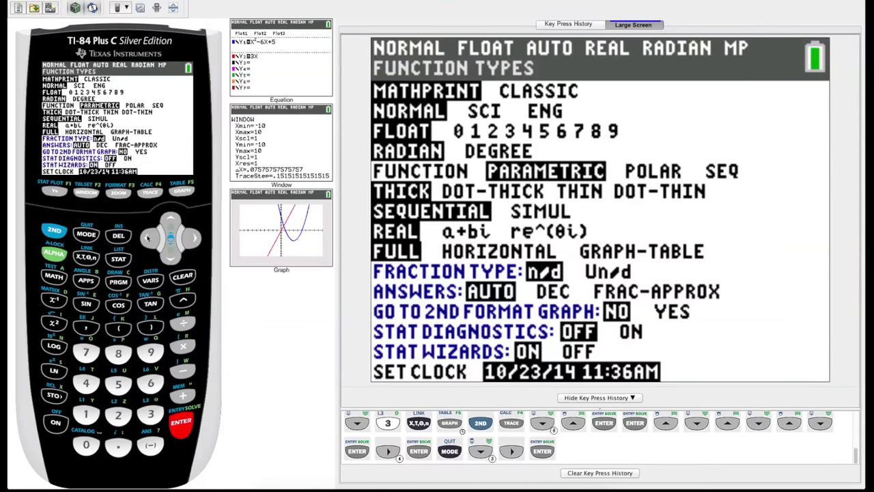
pyautogui.click(58, 193)
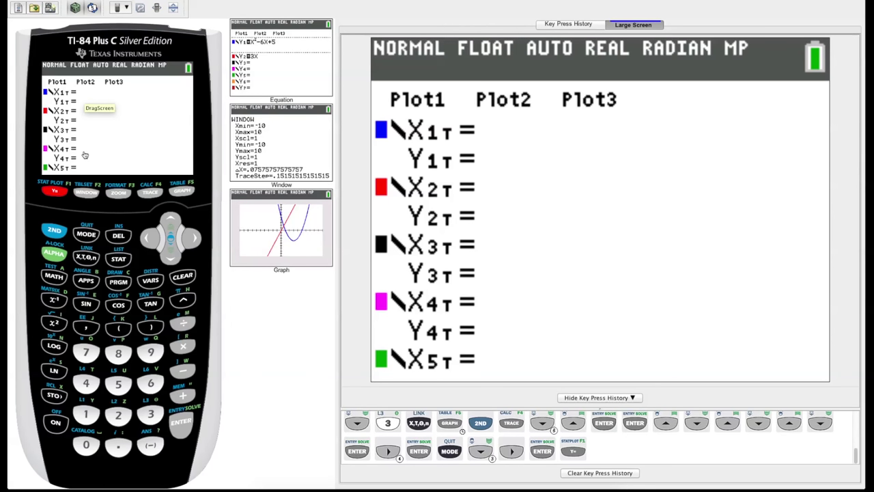
pyautogui.click(87, 193)
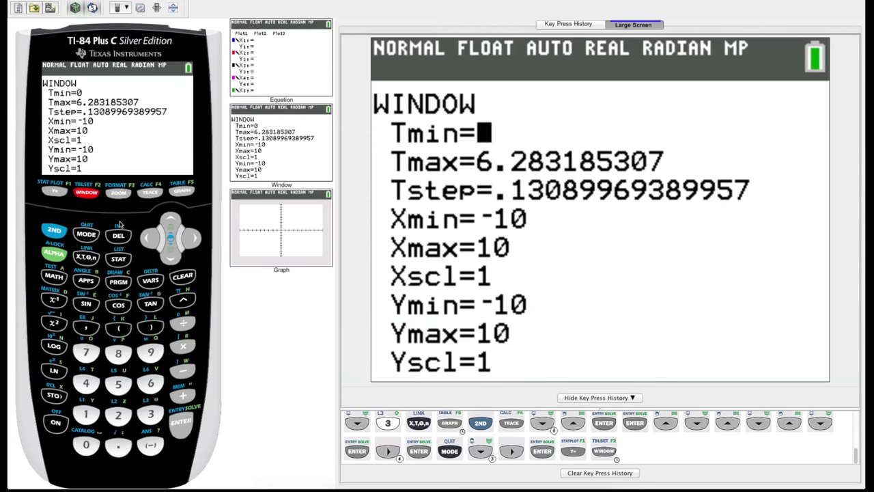
# - Switch the function type to POLAR and view its r= equation editor and θ window settings
pyautogui.click(84, 235)
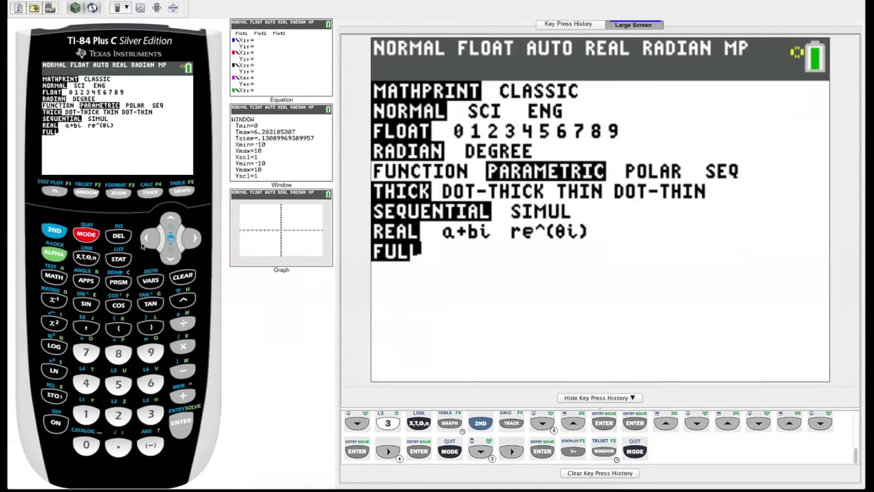
pyautogui.click(170, 254)
pyautogui.click(170, 254)
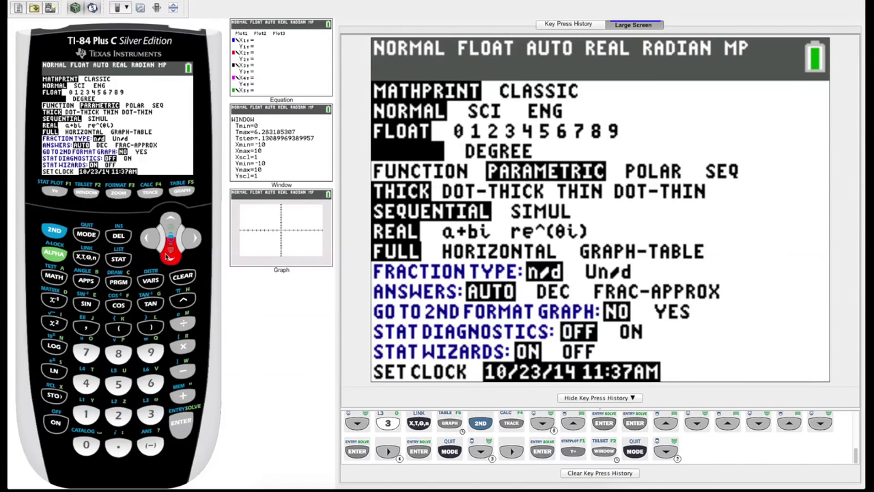
pyautogui.click(170, 254)
pyautogui.click(194, 239)
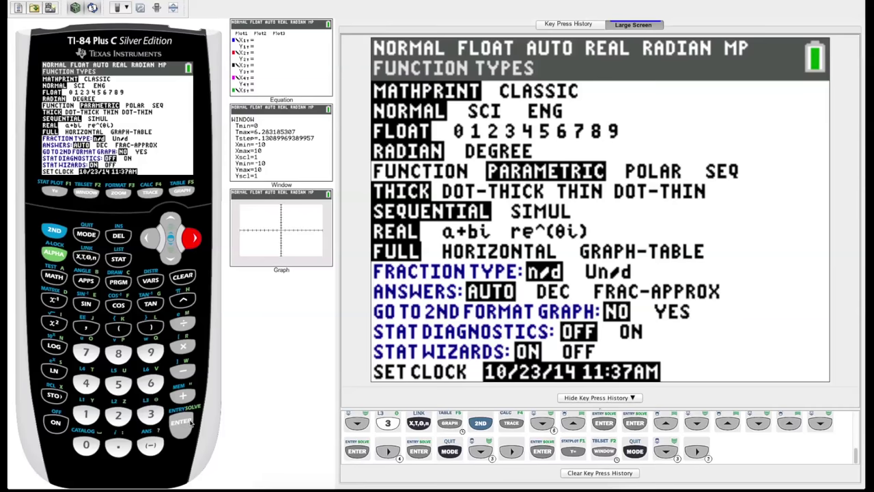
pyautogui.click(166, 417)
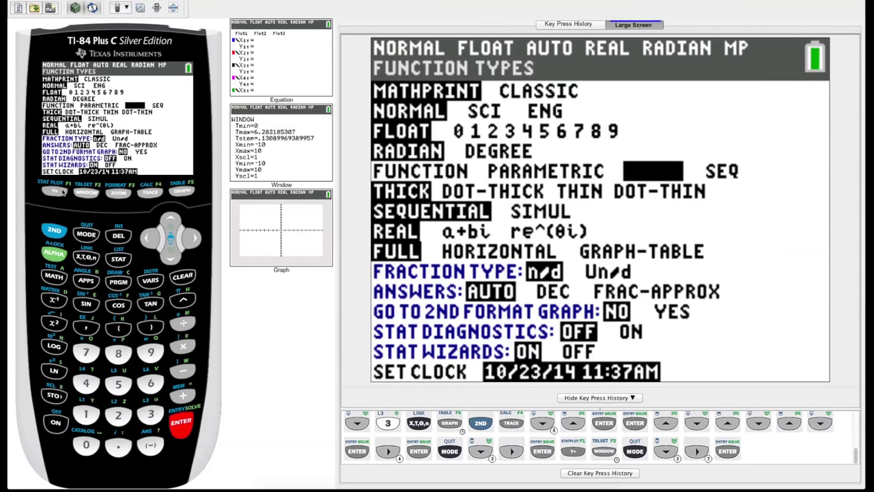
pyautogui.click(55, 190)
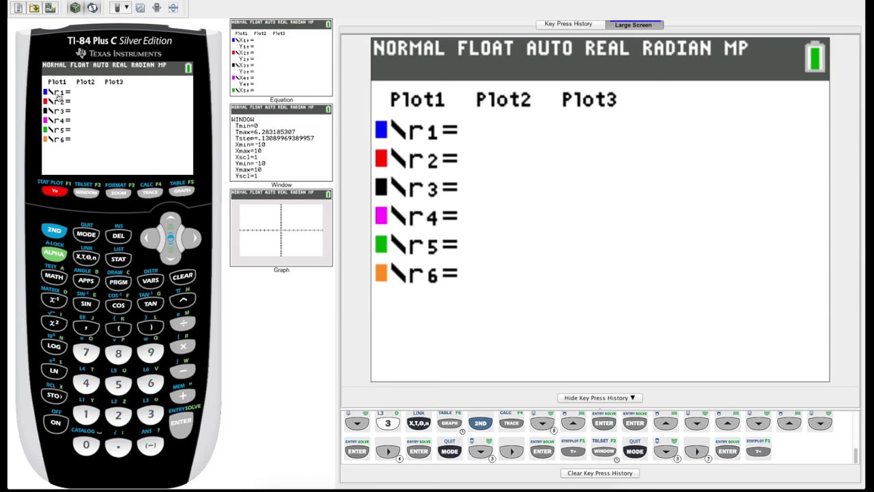
pyautogui.click(90, 195)
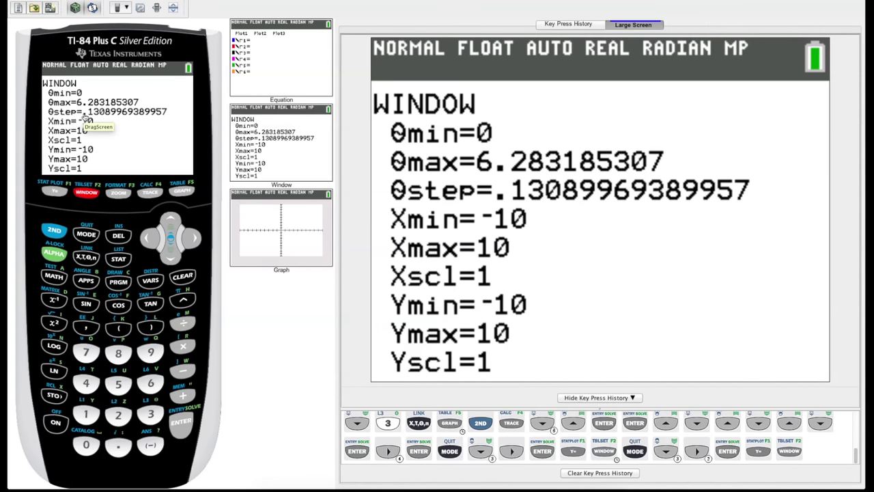
# - Set the function type back to FUNCTION and reopen the Y= equation editor
pyautogui.click(87, 235)
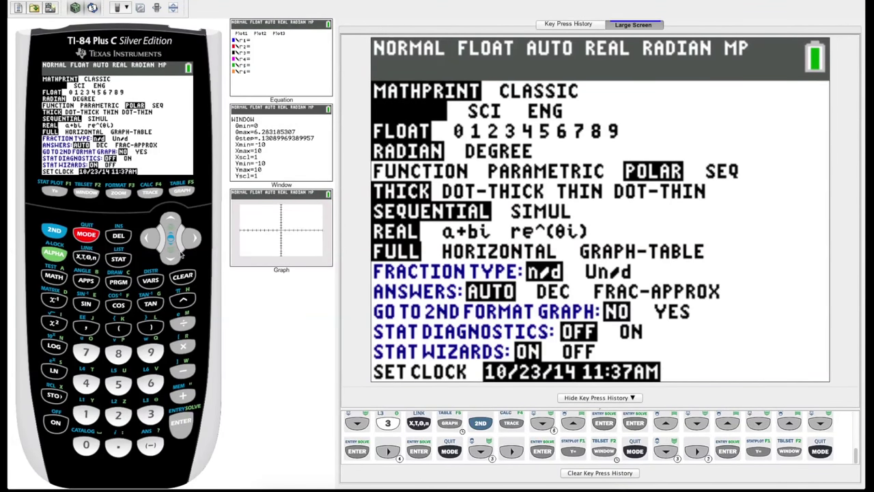
pyautogui.click(172, 254)
pyautogui.click(172, 254)
pyautogui.click(172, 254)
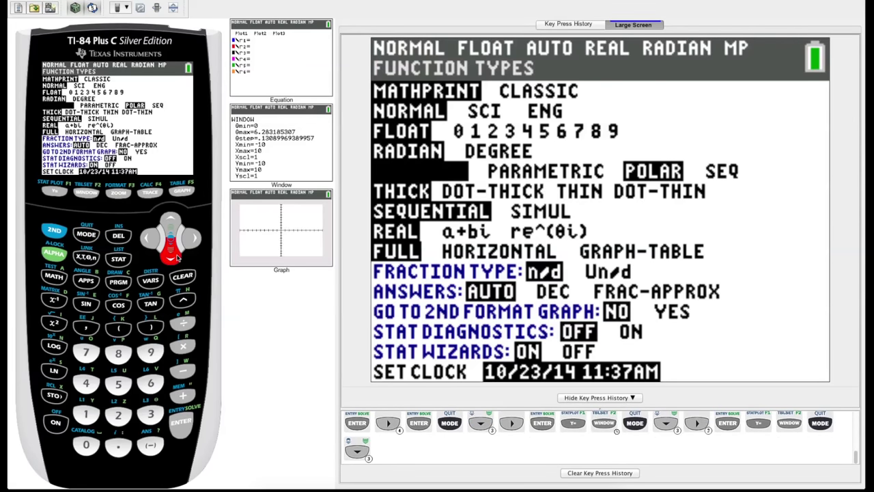
pyautogui.click(187, 427)
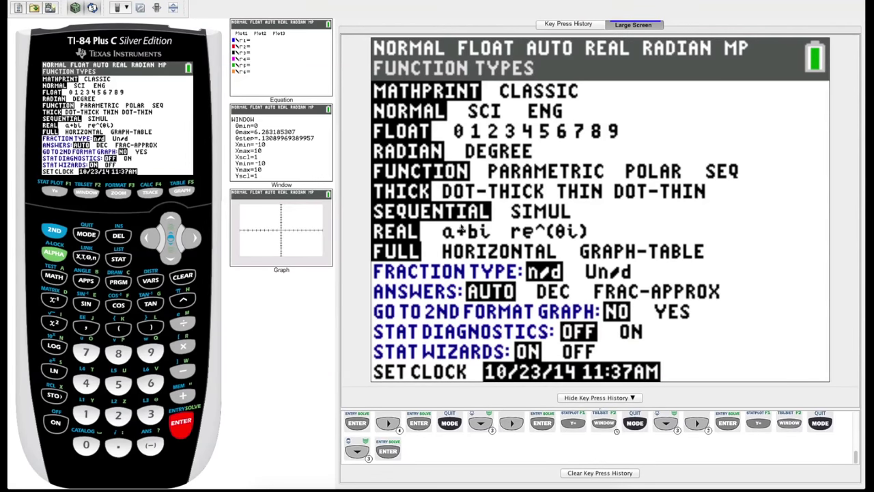
pyautogui.click(59, 194)
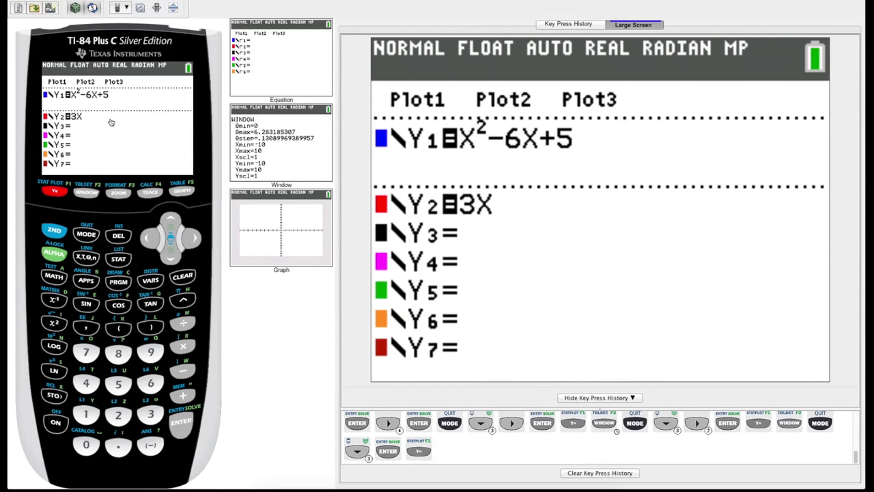